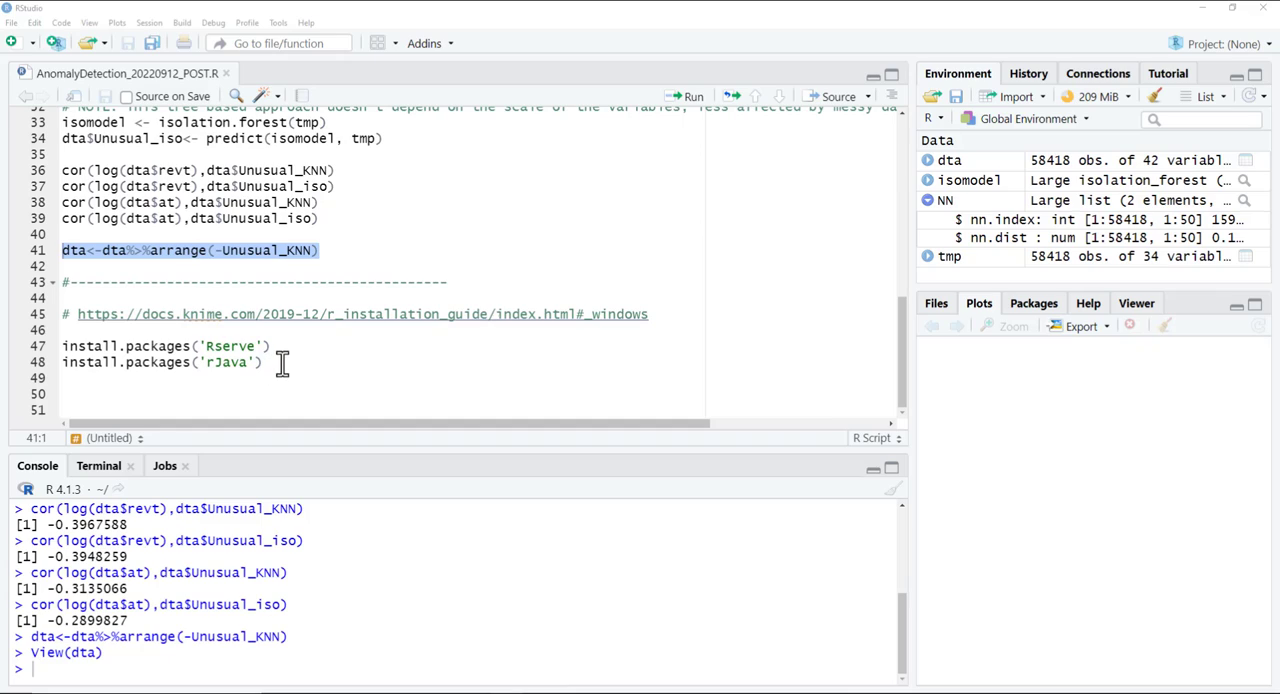
Highlight the Rserve and rJava install commands and the R installation guide link, and switch to a maximized KNIME Analytics Platform window.
drag(266, 362, 55, 346)
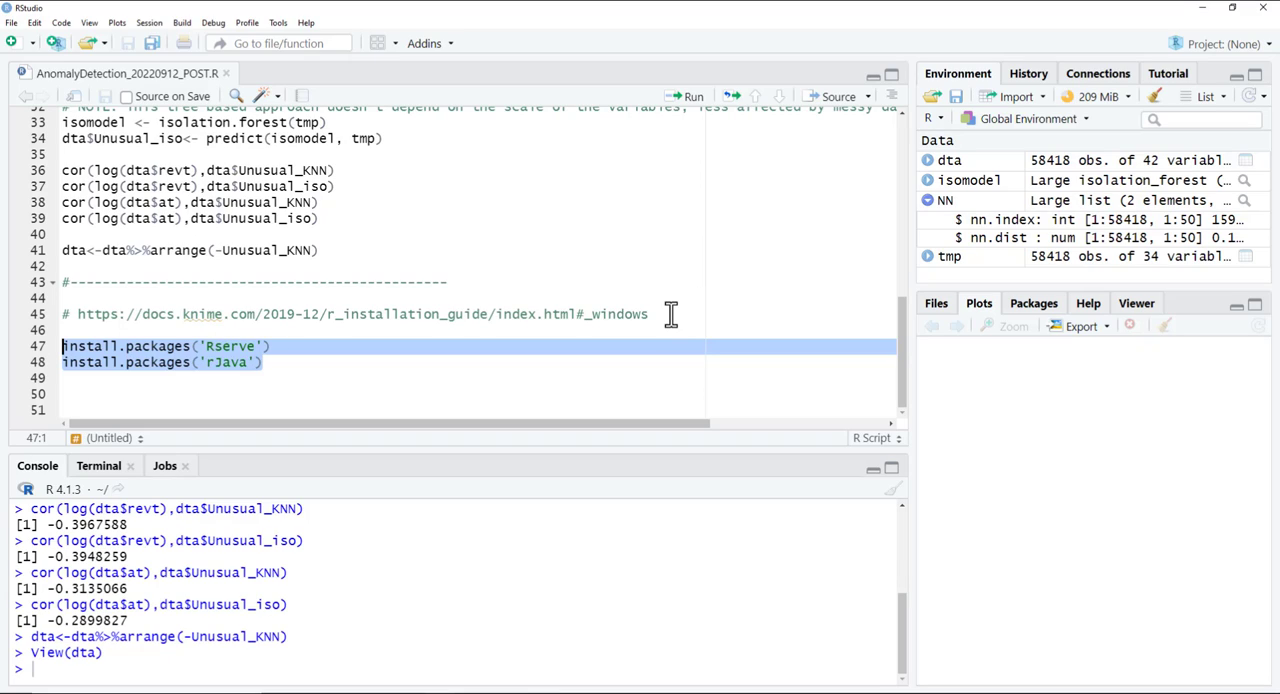
drag(670, 314, 22, 316)
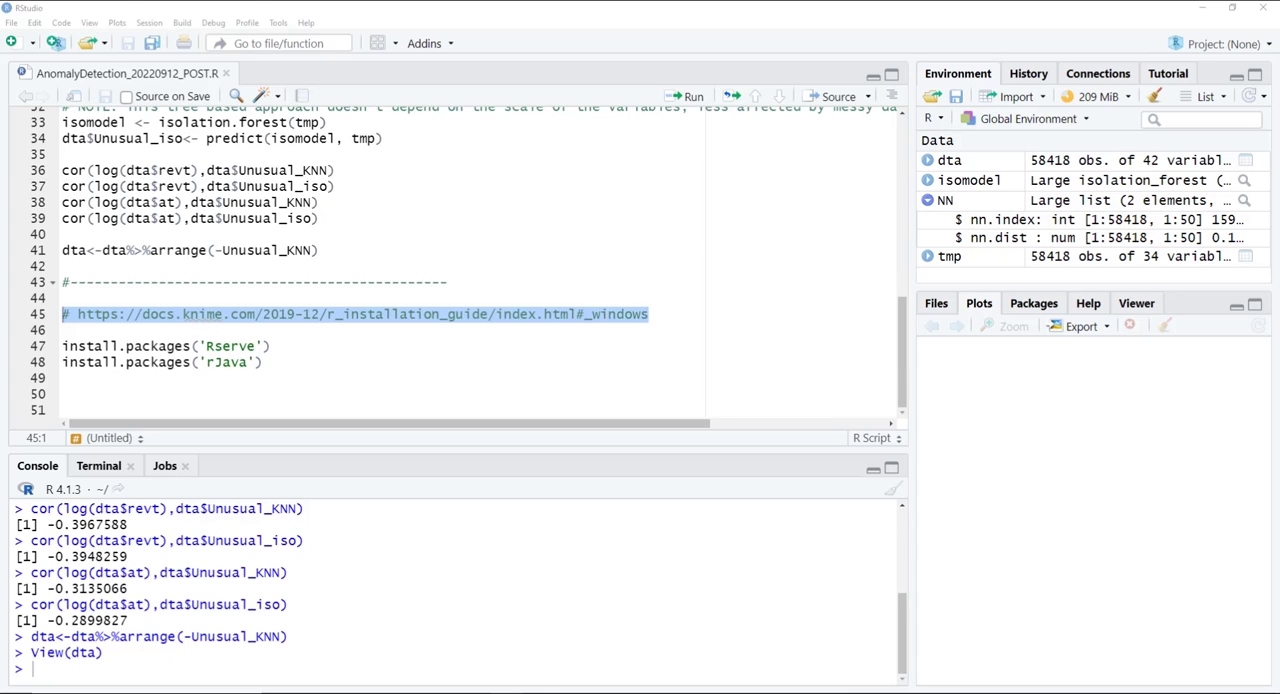
drag(1279, 165, 795, 100)
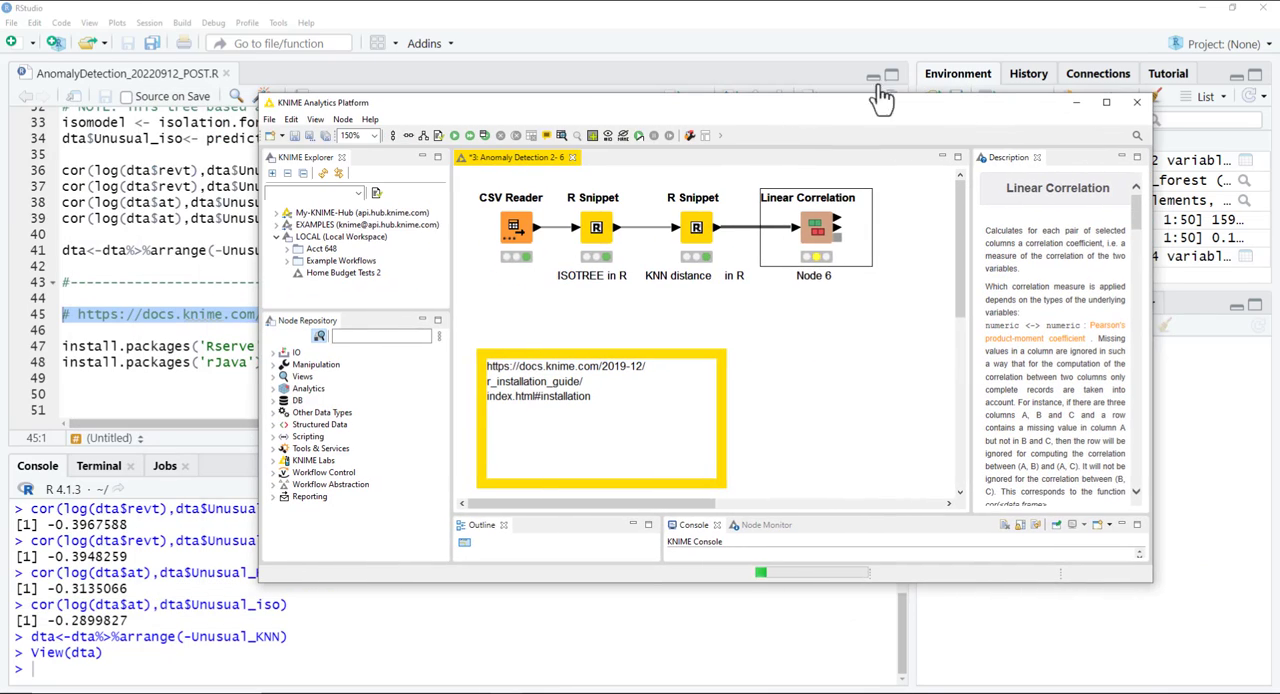
click(1107, 102)
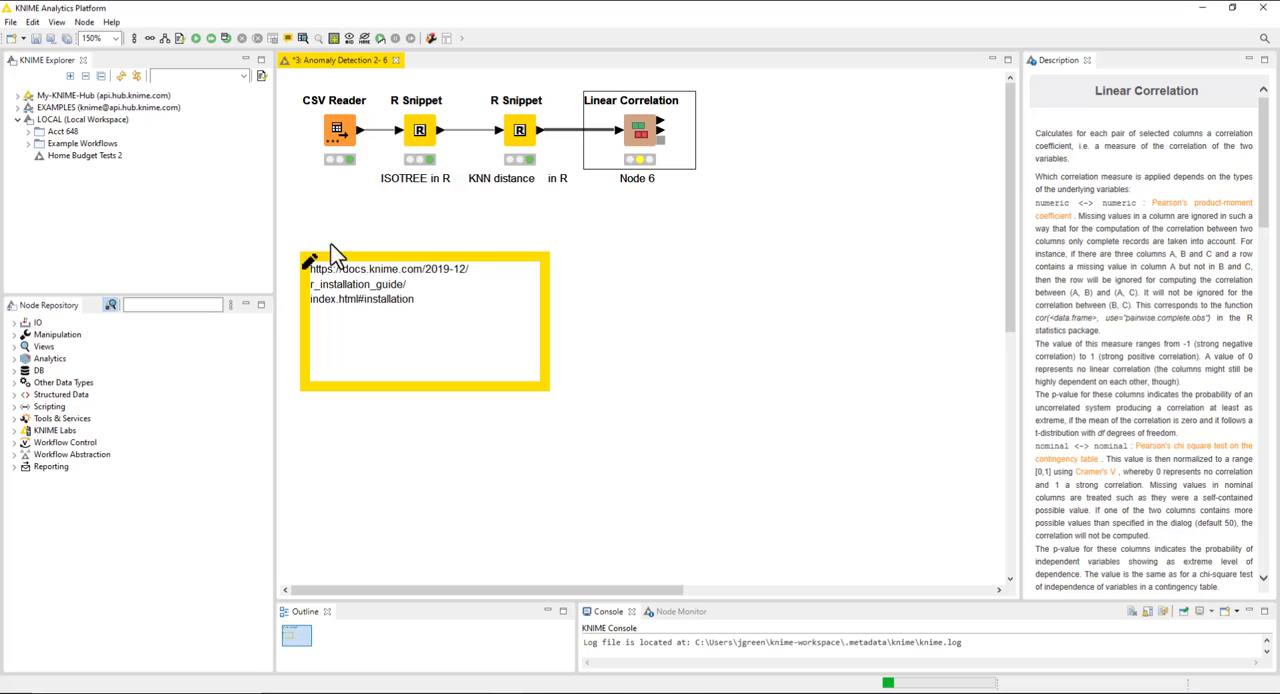
Expand the R nodes under Scripting in the node repository.
click(10, 22)
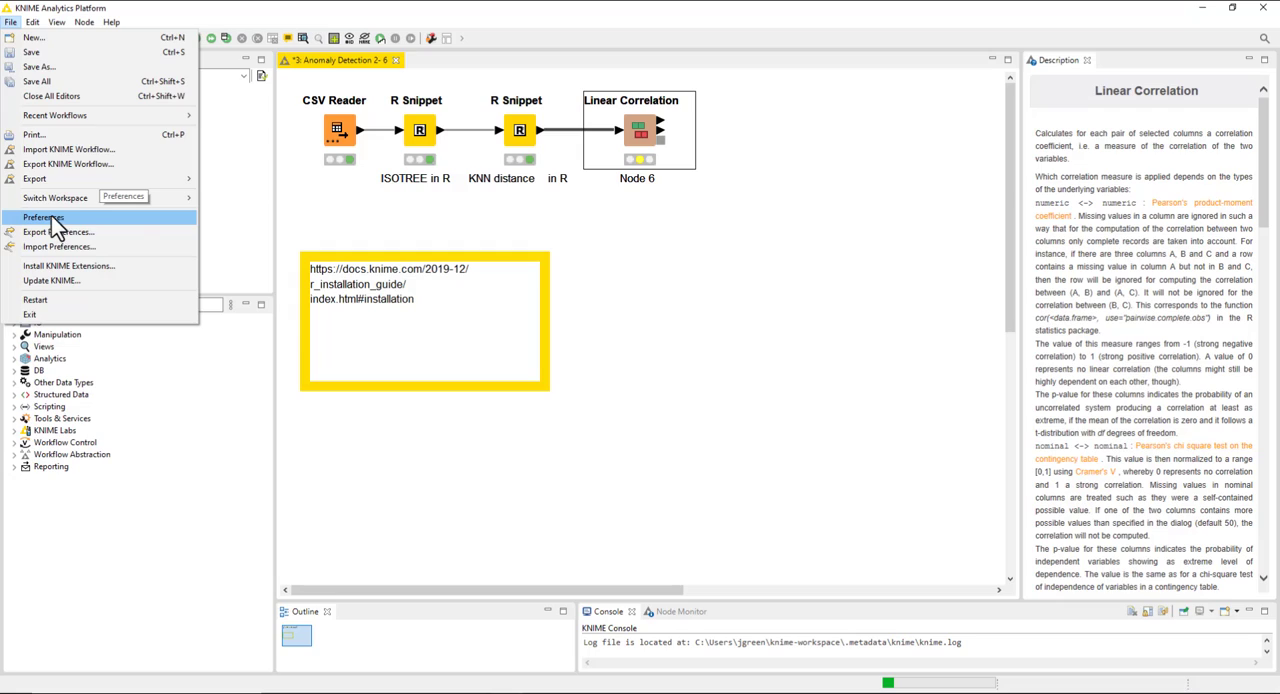
click(389, 244)
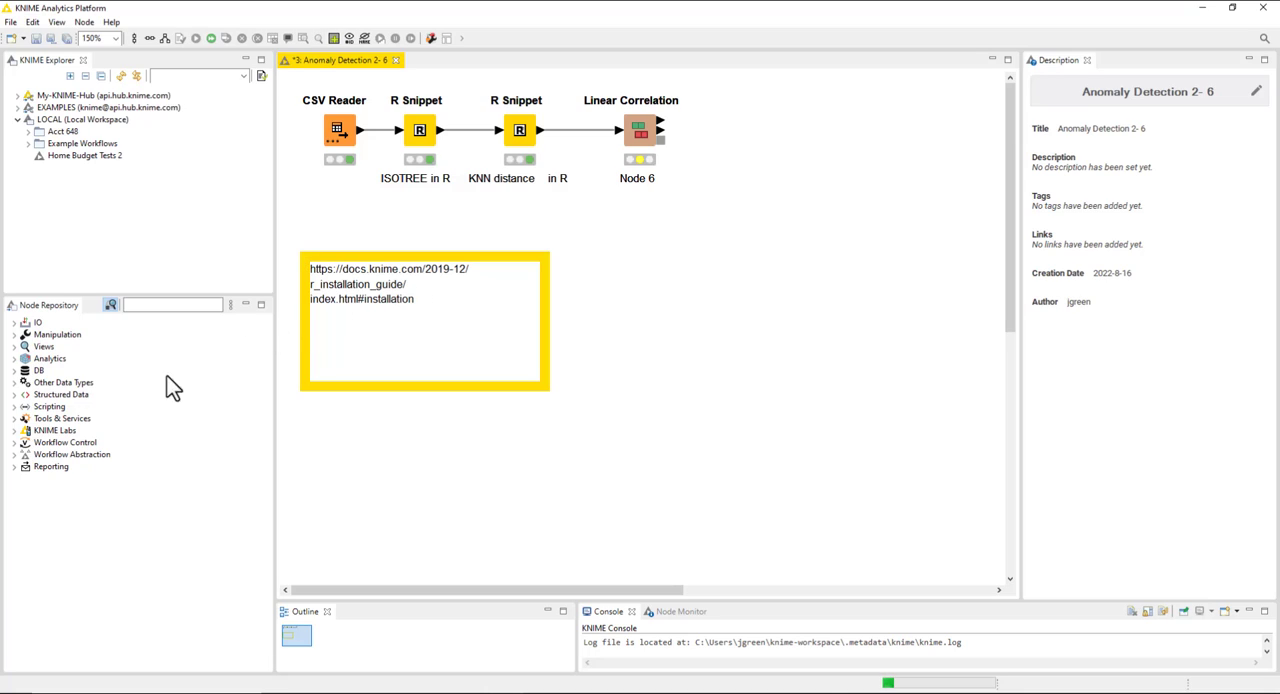
click(15, 406)
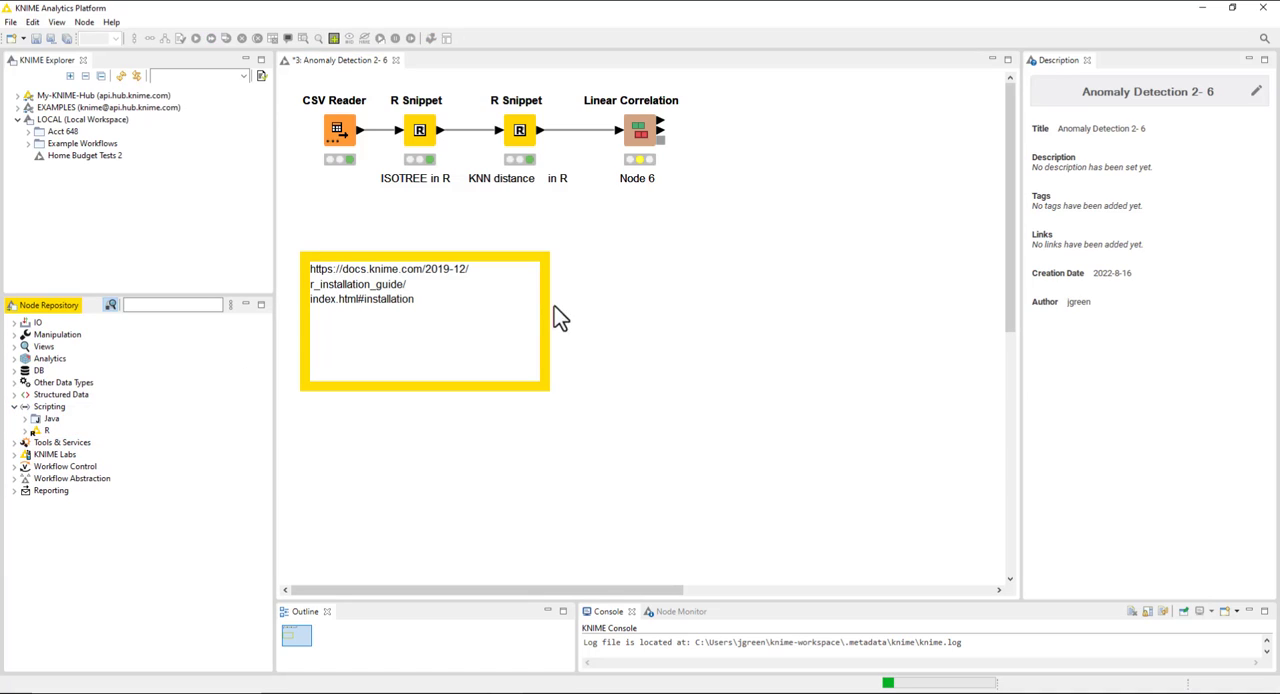
click(26, 430)
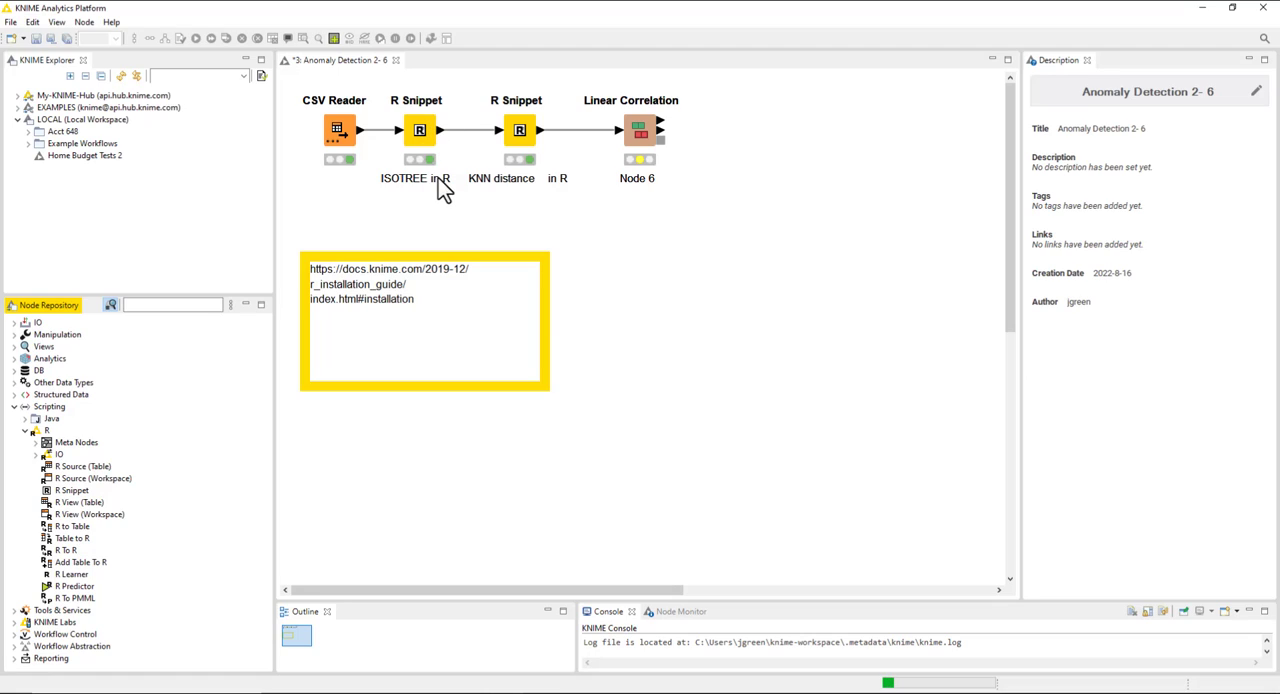
Open the configuration of the ISOTREE in R snippet node and examine the isotree and dplyr library lines.
right_click(434, 128)
click(466, 125)
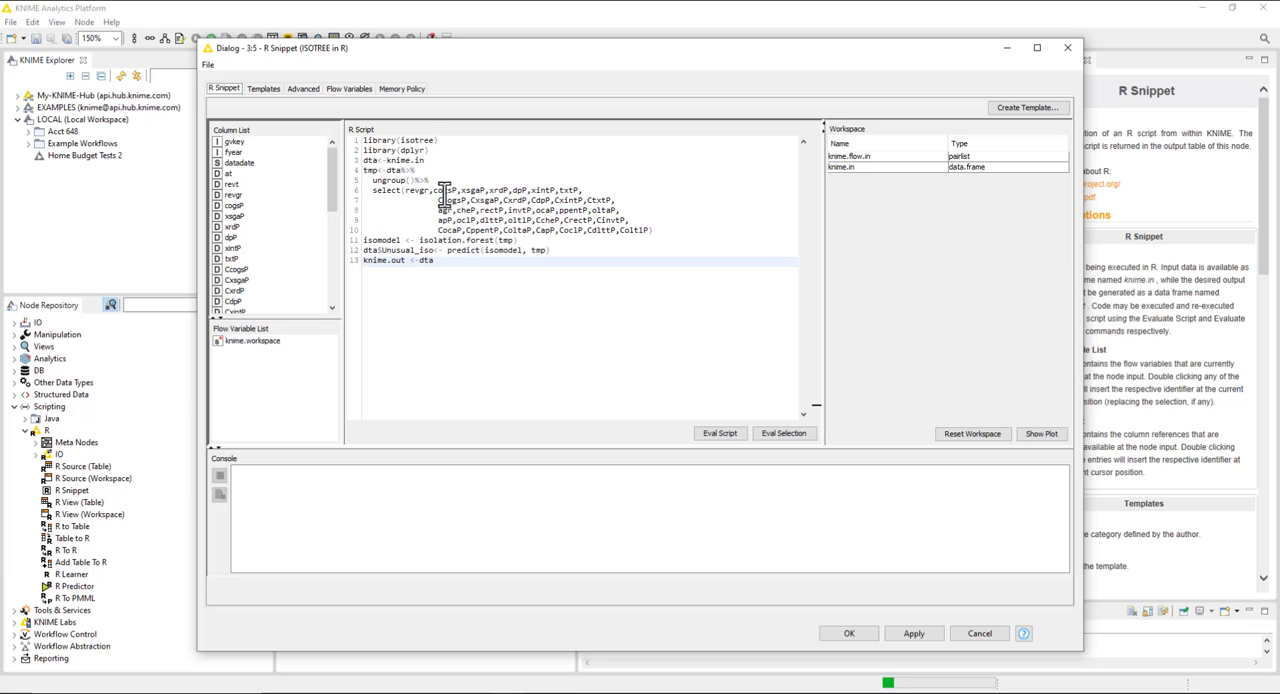
drag(431, 149, 354, 140)
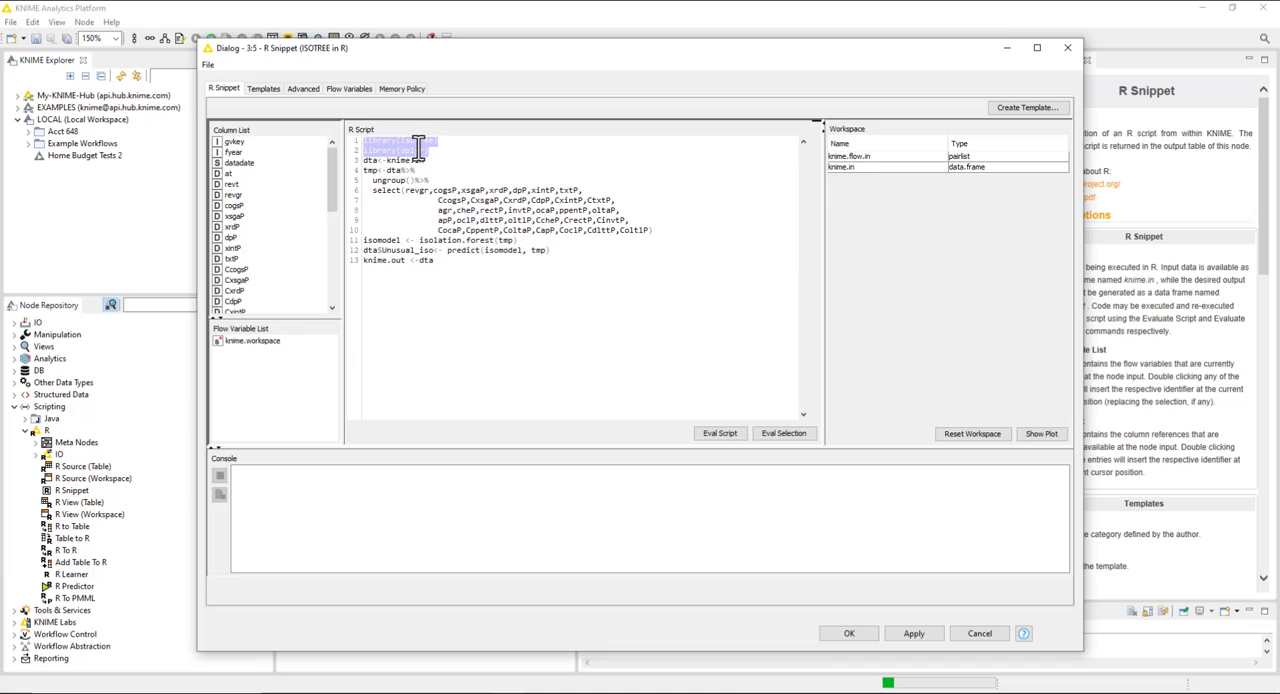
click(430, 150)
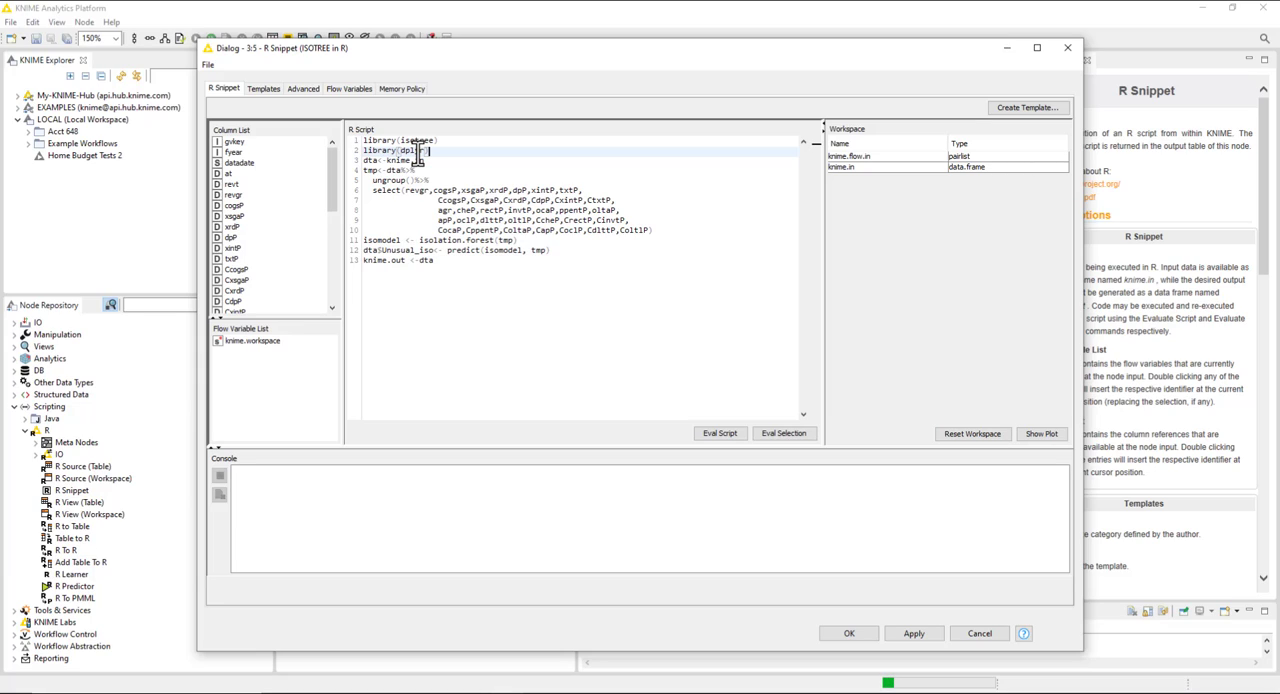
shift+click(363, 140)
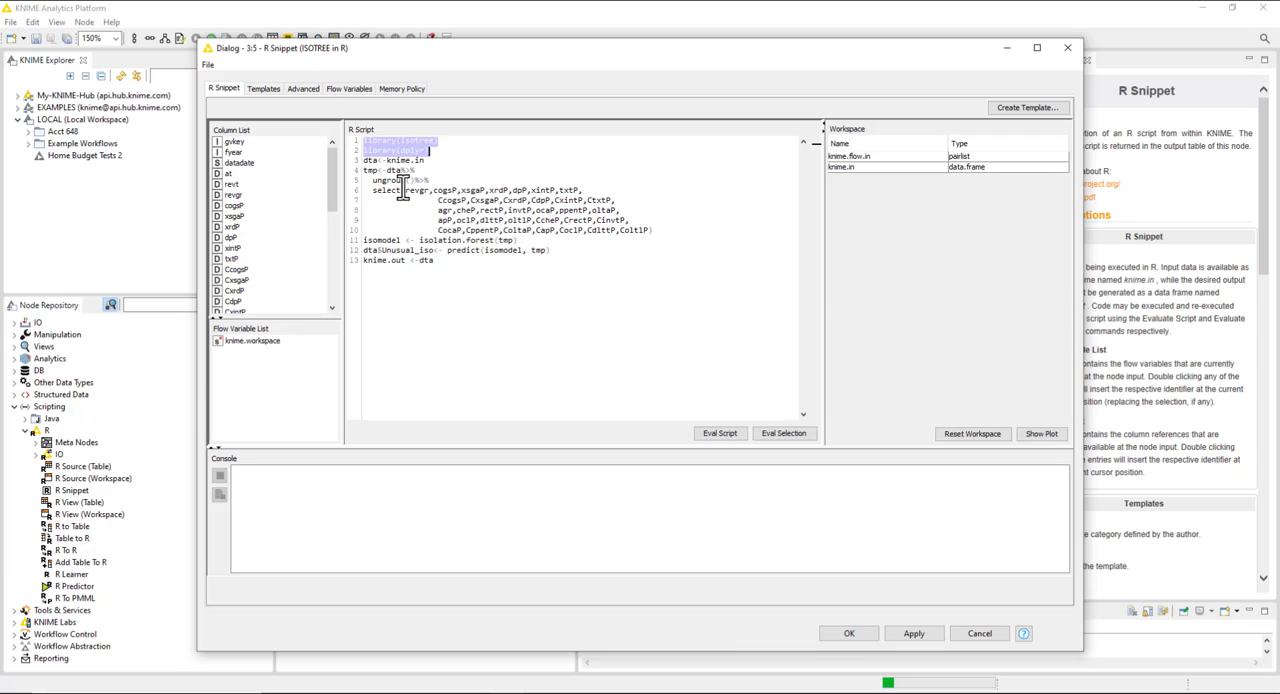
Examine how the script assigns knime.in to dta and computes the Unusual_iso column with the isolation forest code.
drag(432, 162, 389, 165)
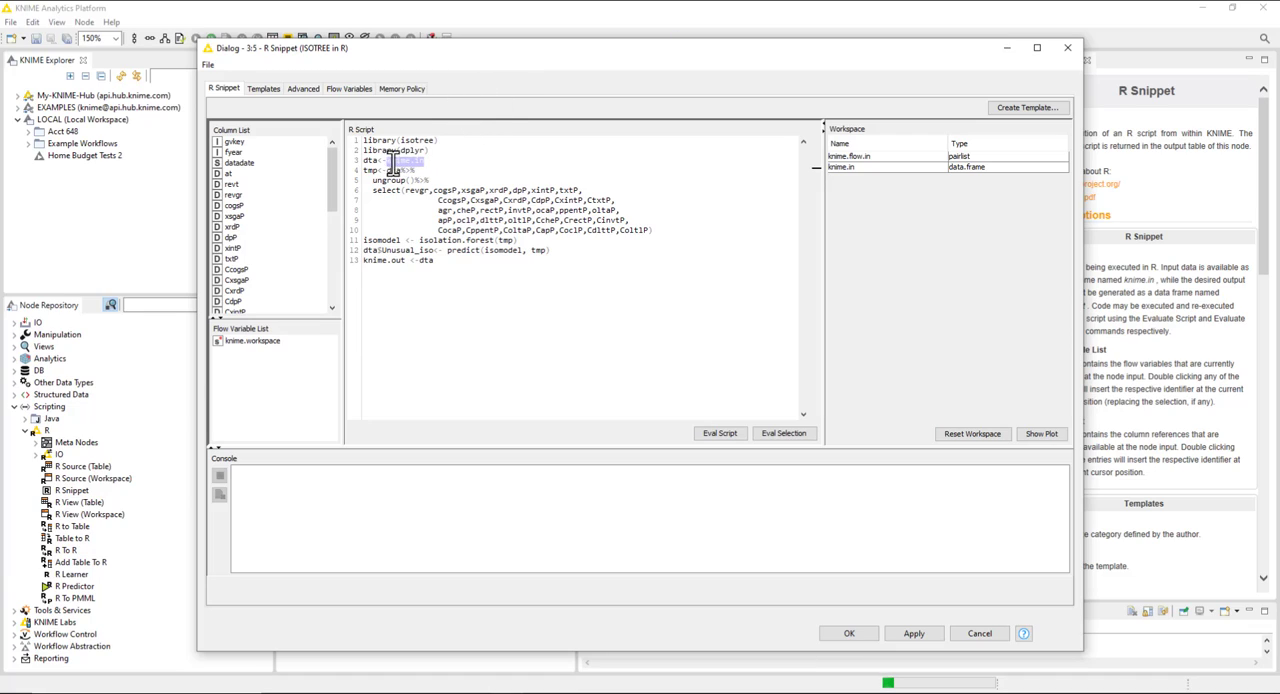
click(365, 163)
drag(364, 162, 384, 161)
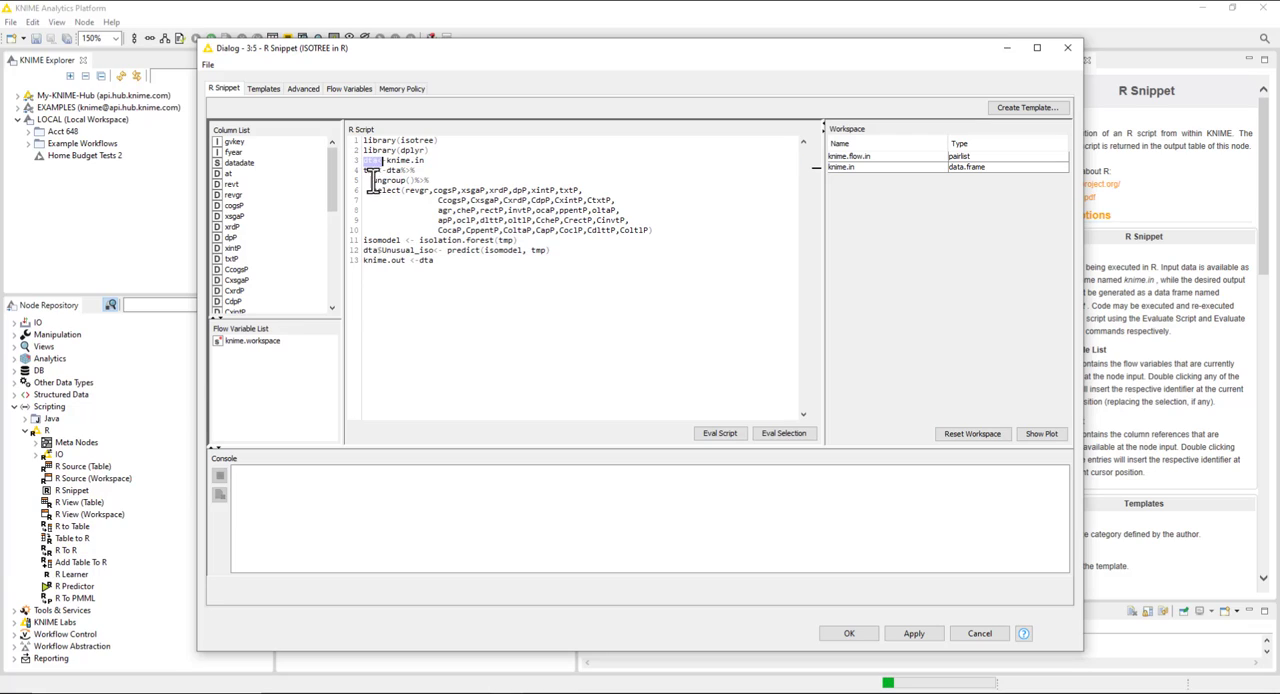
drag(367, 172, 565, 250)
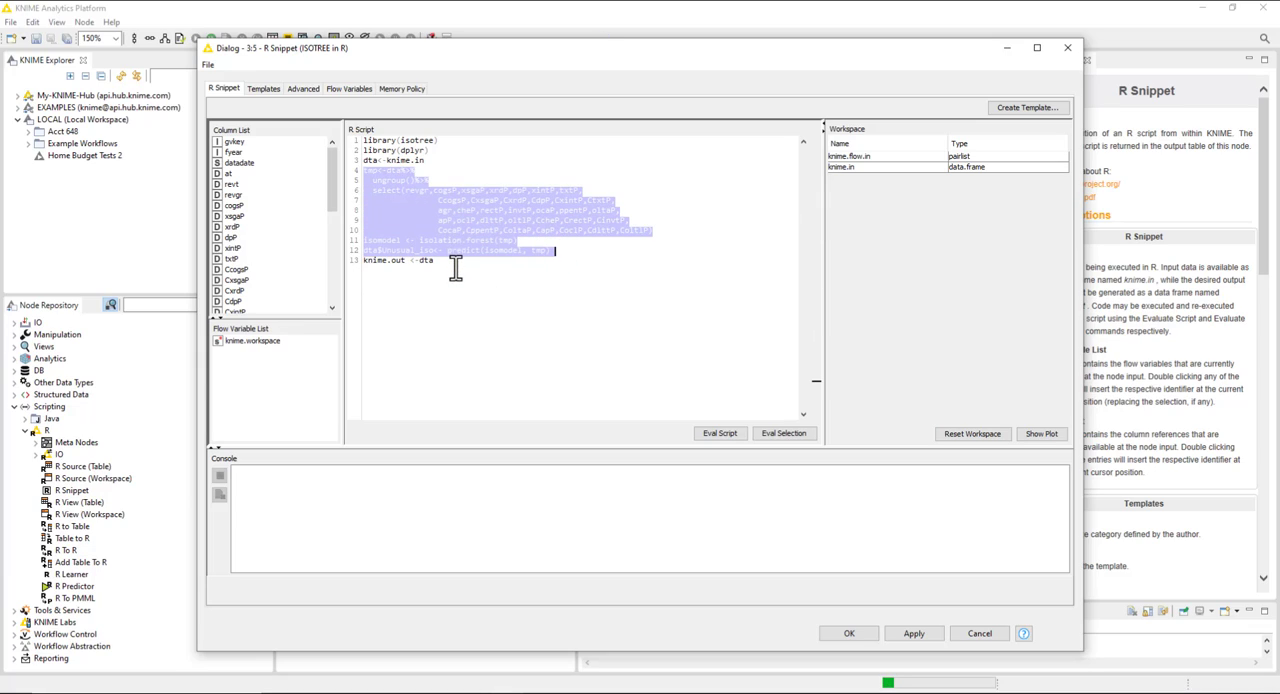
double_click(375, 251)
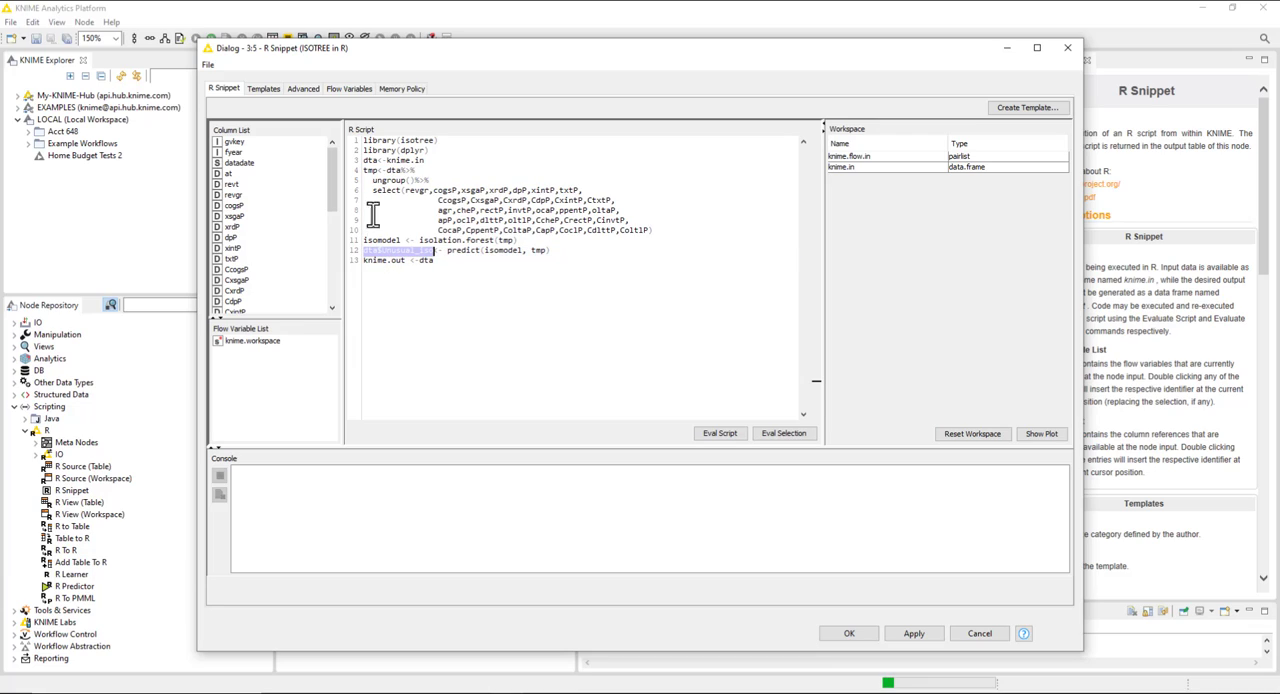
double_click(373, 161)
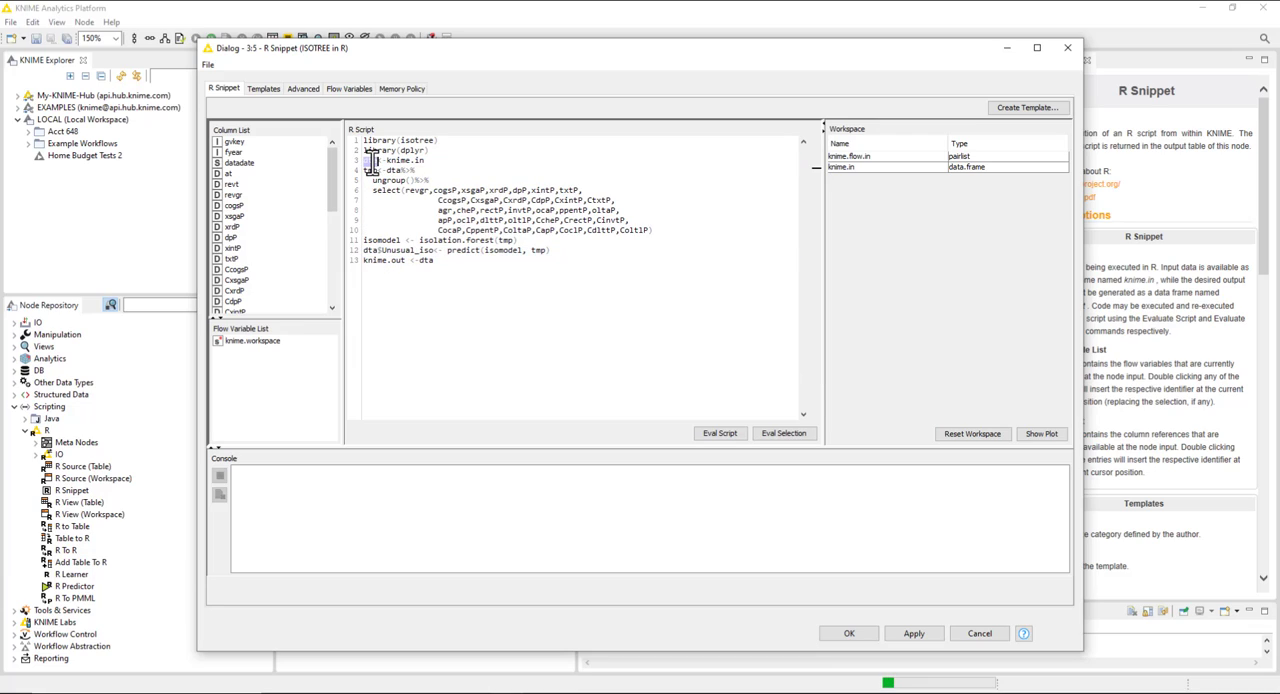
Compare the script's knime.in input line with its knime.out output line, and close the node's configuration without changes.
double_click(424, 261)
drag(414, 261, 366, 252)
double_click(368, 261)
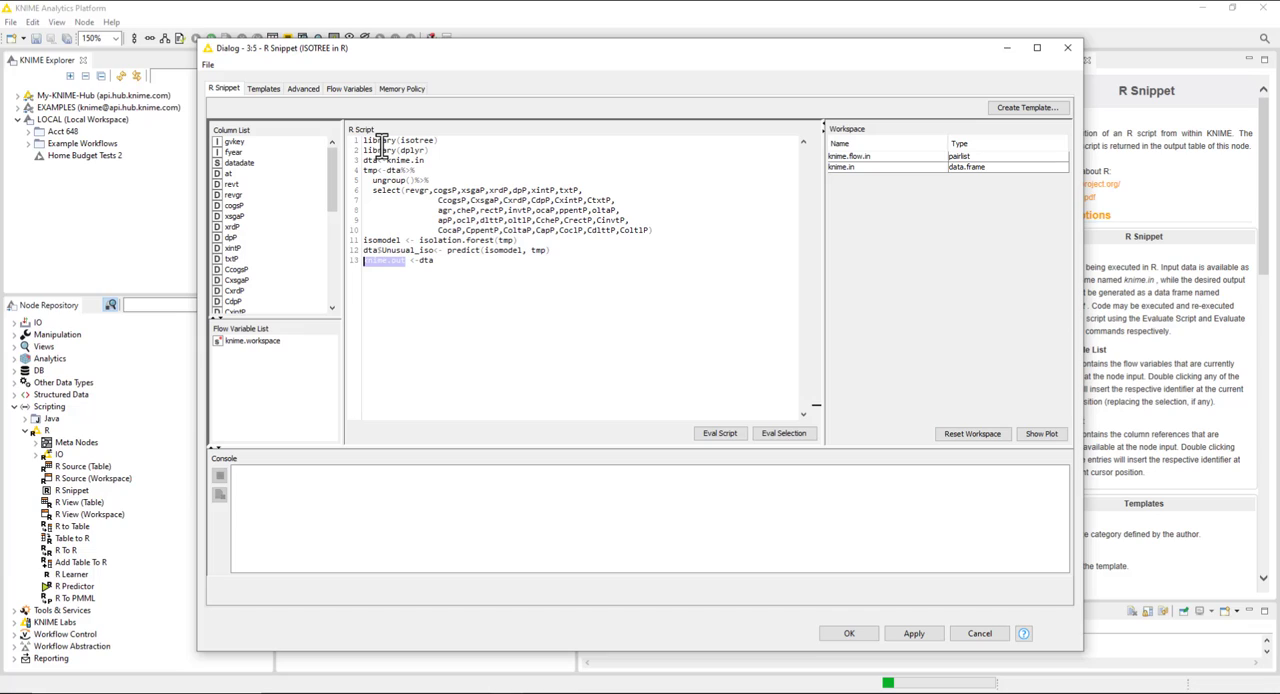
drag(363, 160, 424, 160)
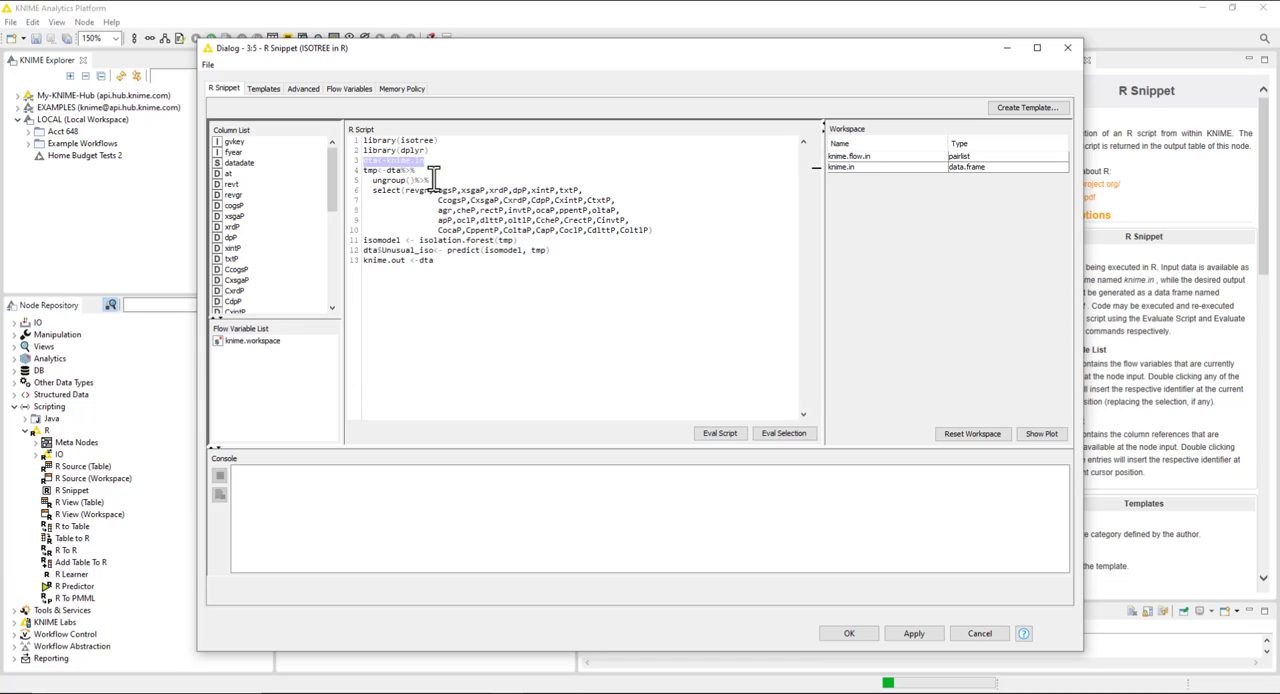
drag(438, 261, 362, 262)
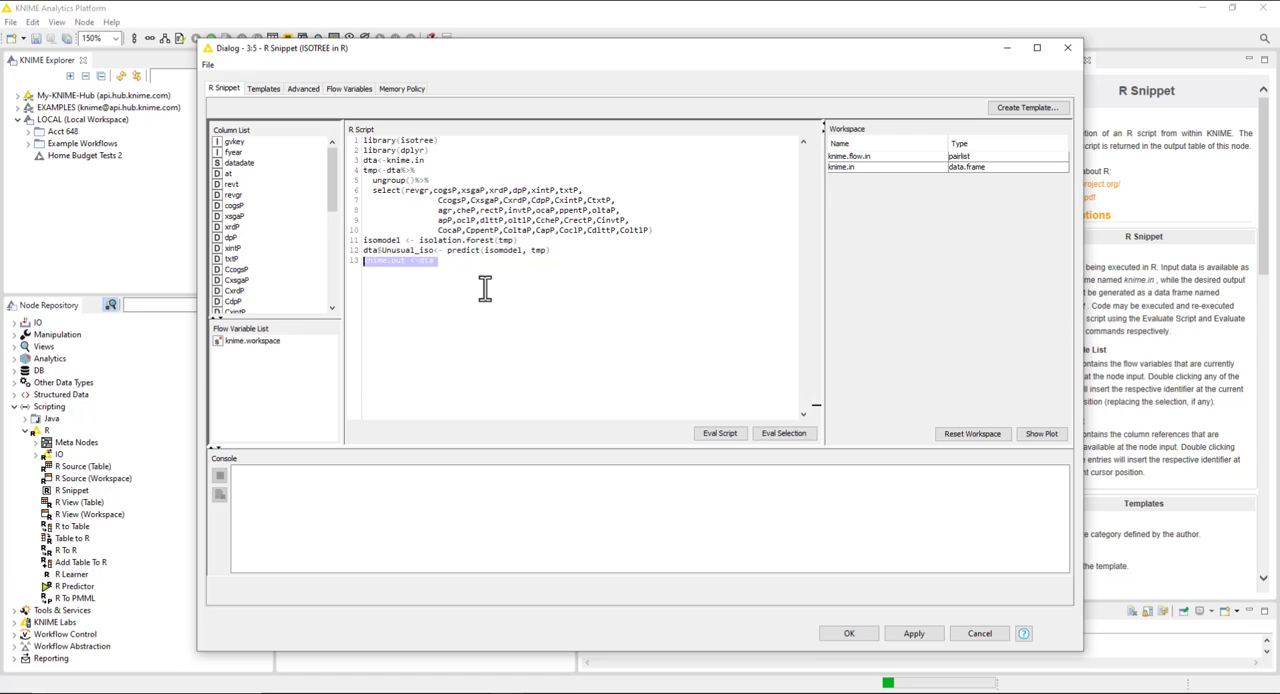
click(849, 635)
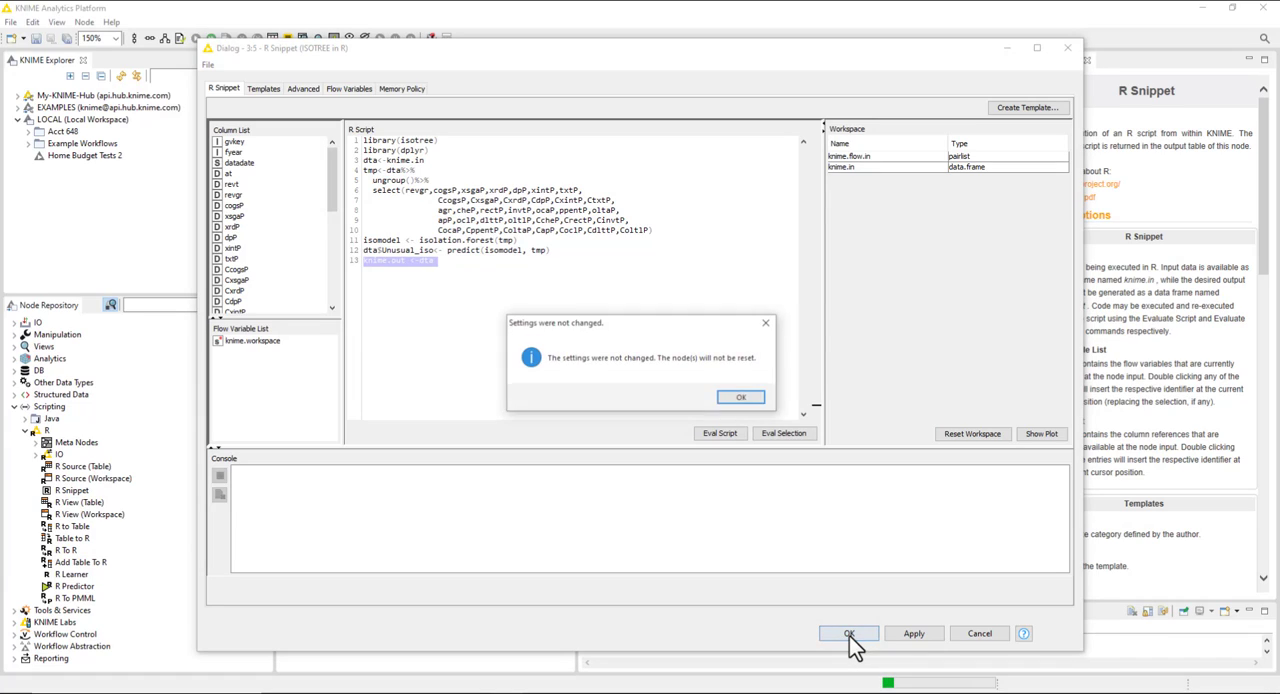
click(742, 399)
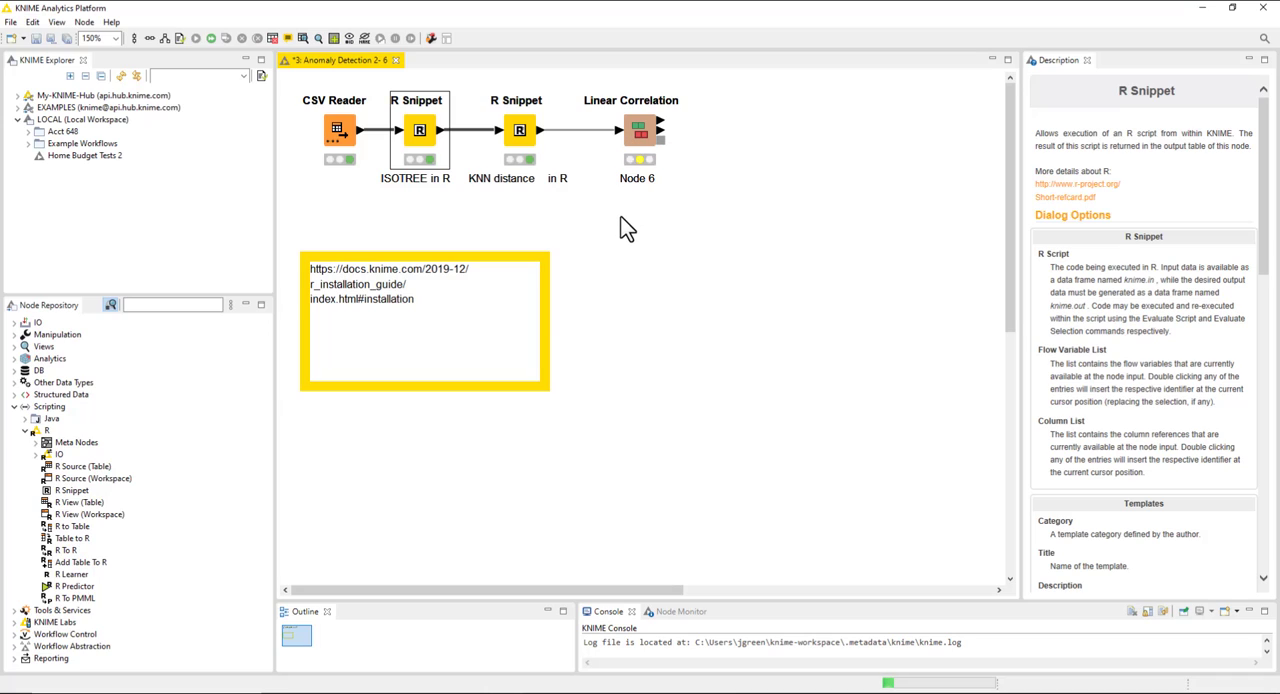
Review the included columns in the Linear Correlation node's configuration and accept them as they are.
right_click(640, 132)
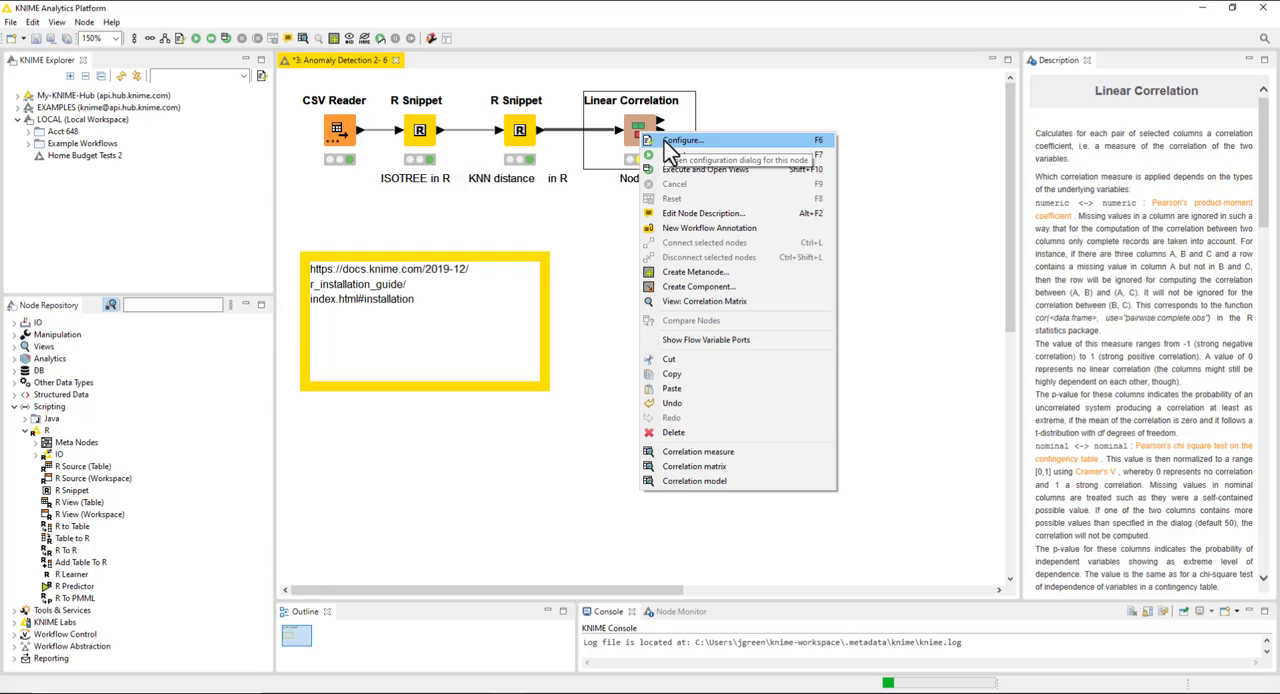
click(670, 155)
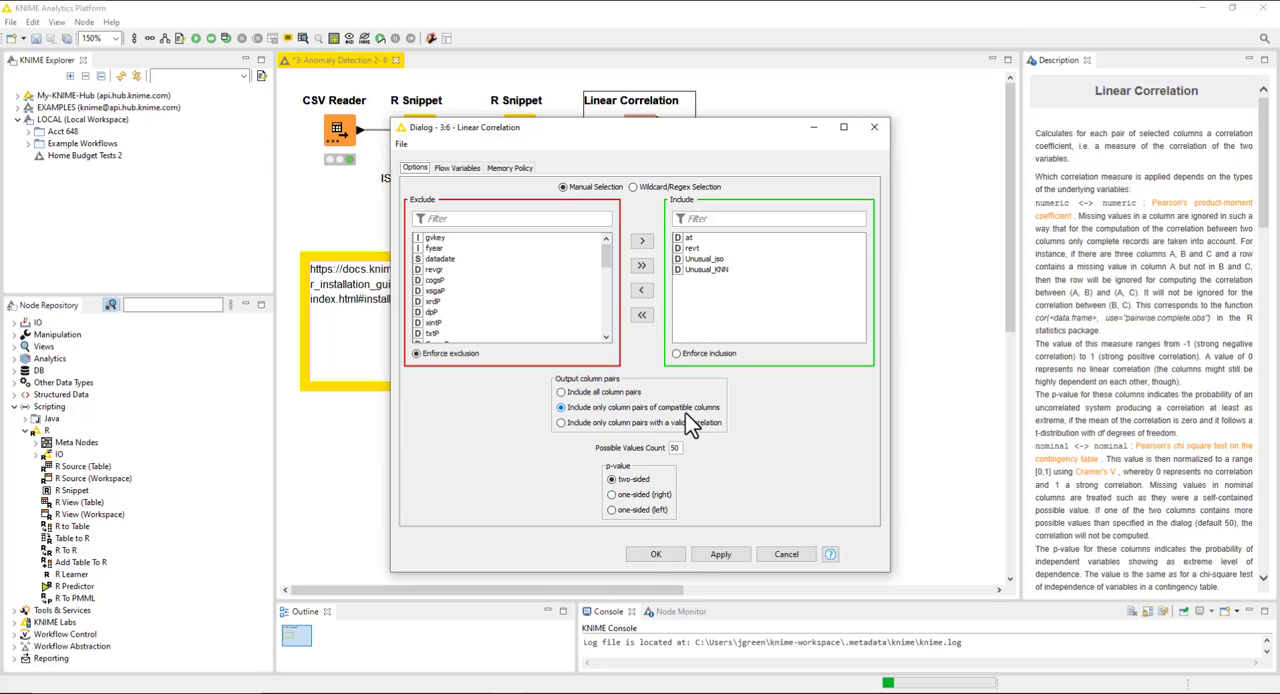
click(656, 554)
View the Linear Correlation node's correlation matrix and close its window.
right_click(638, 135)
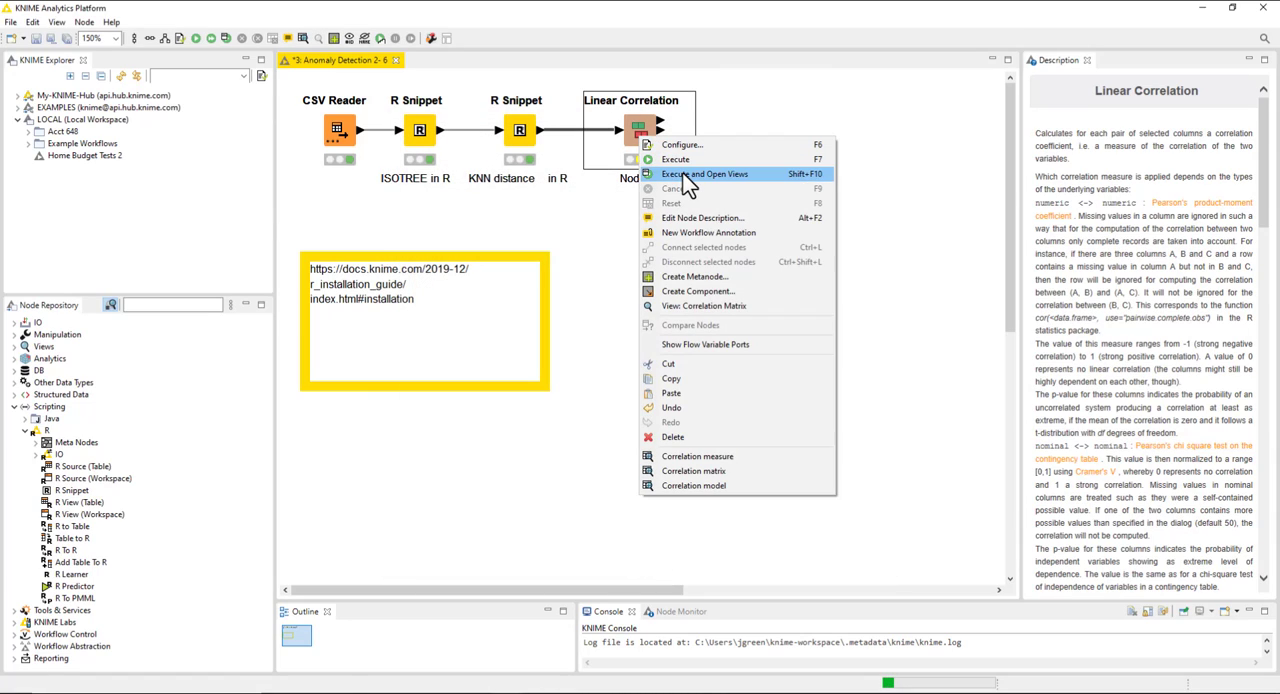
click(706, 304)
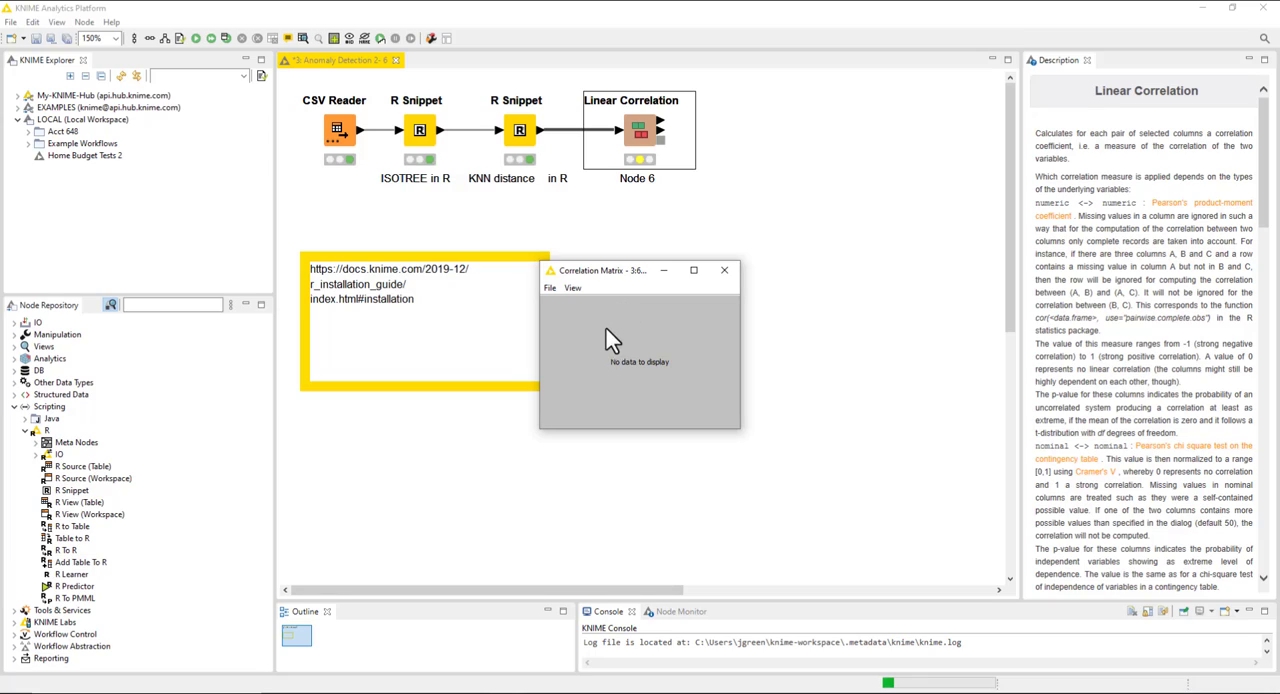
click(573, 288)
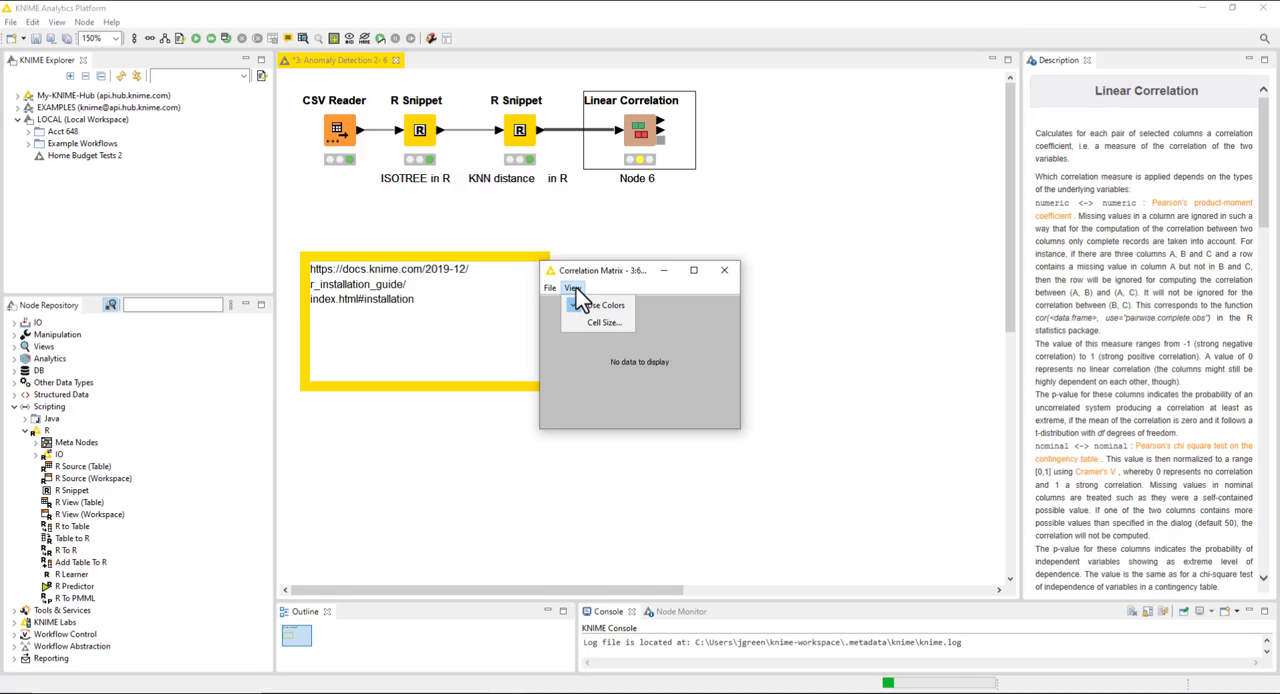
click(615, 269)
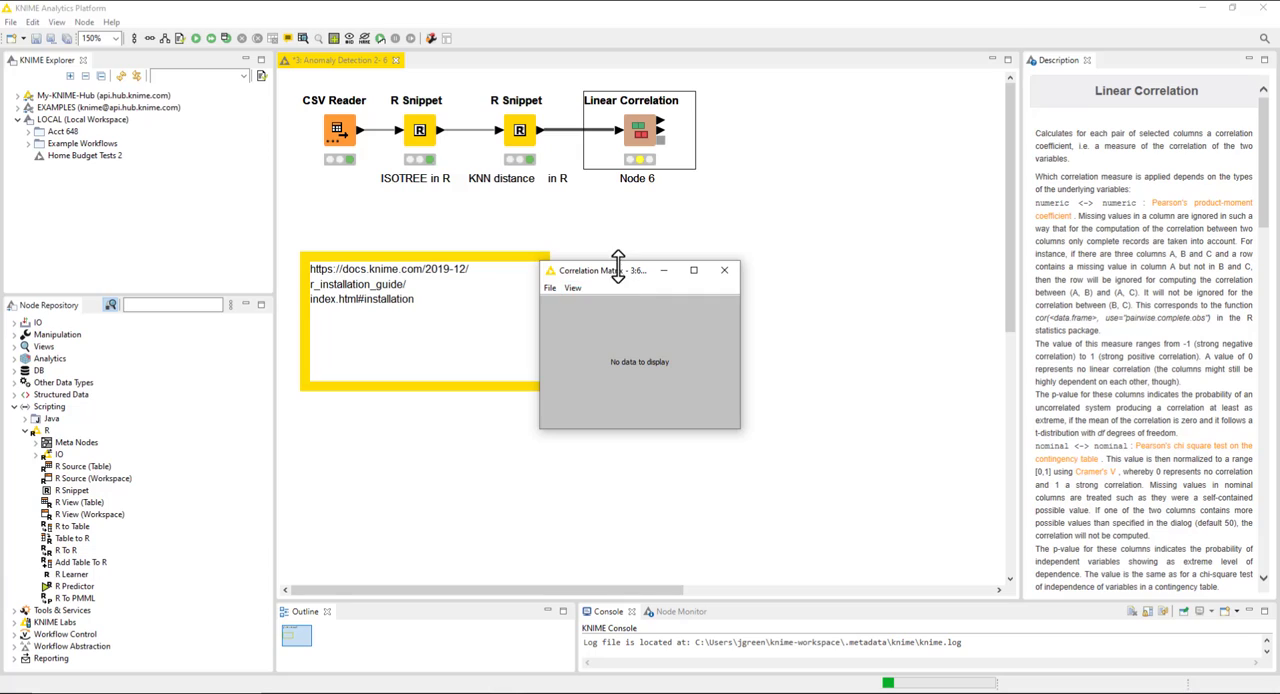
click(724, 271)
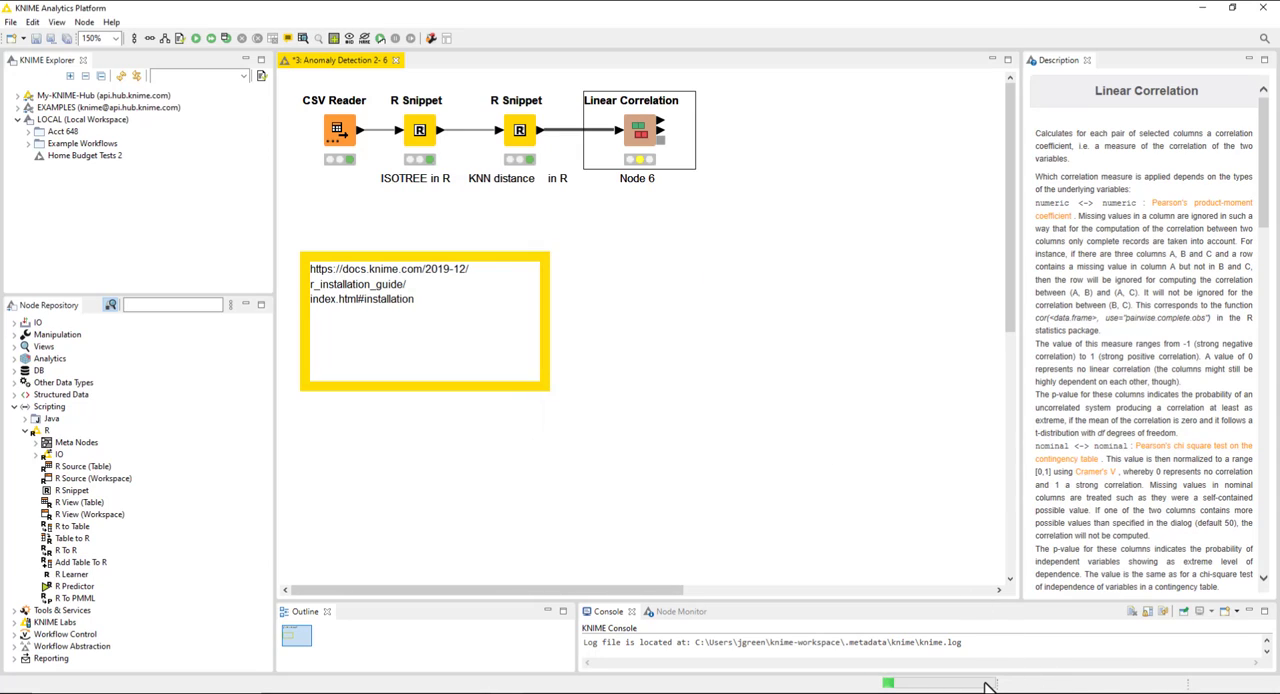
Delete the KNN distance R Snippet node and connect the ISOTREE R Snippet to the Linear Correlation node, moved into the freed spot.
click(522, 130)
right_click(527, 133)
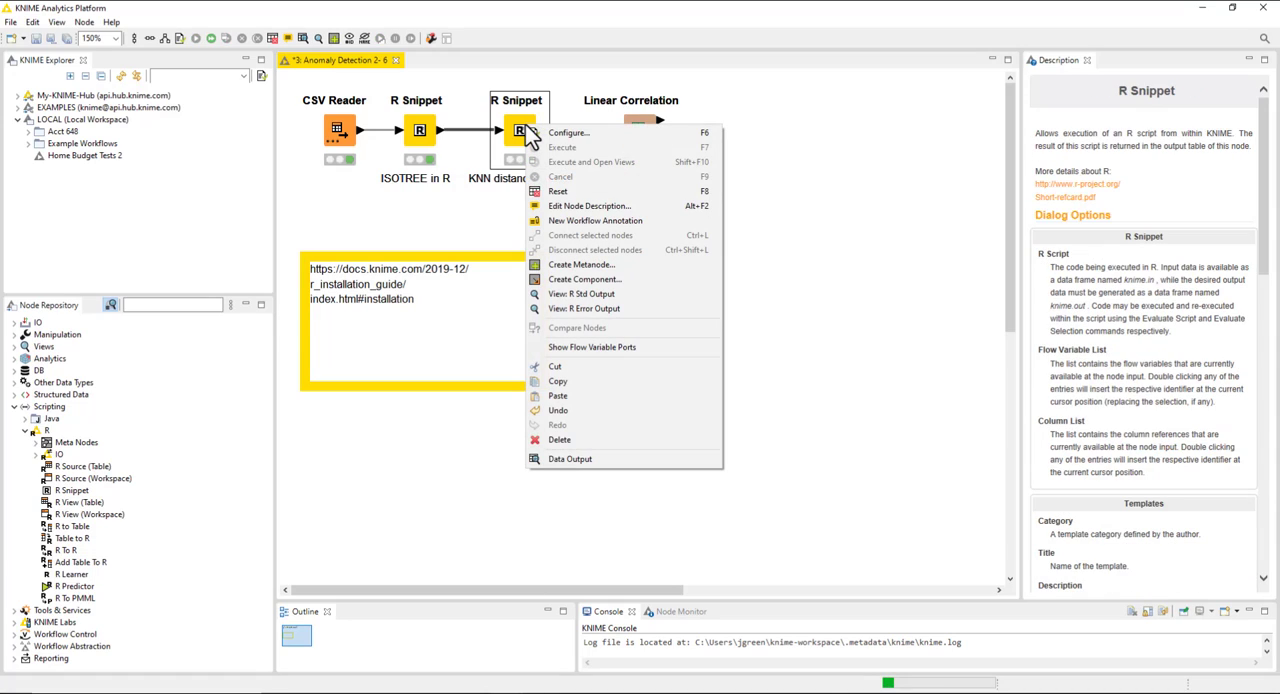
click(573, 439)
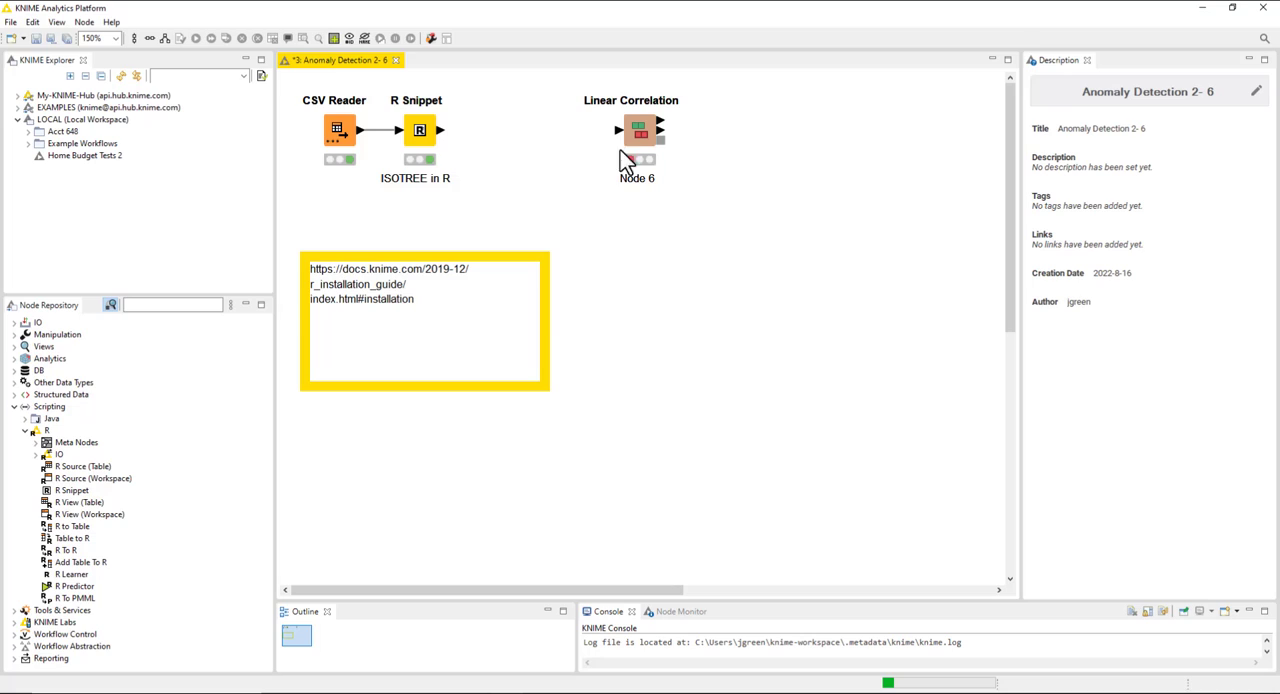
drag(641, 138, 536, 137)
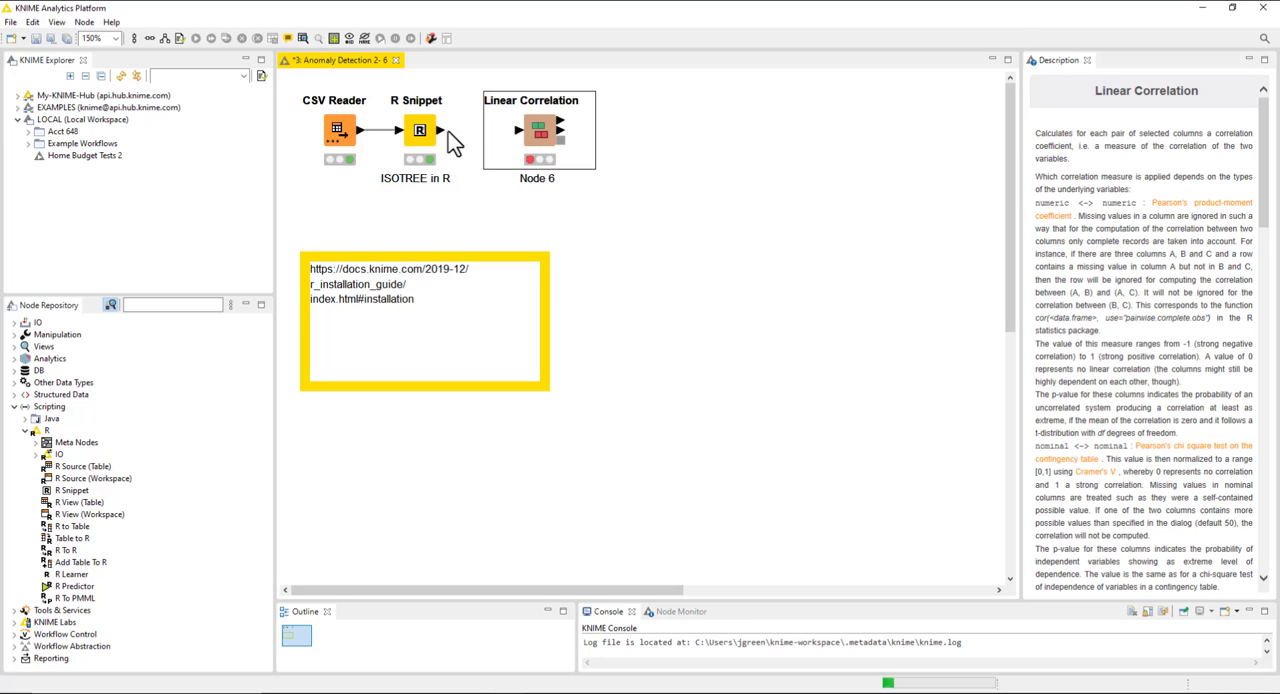
drag(442, 129, 517, 131)
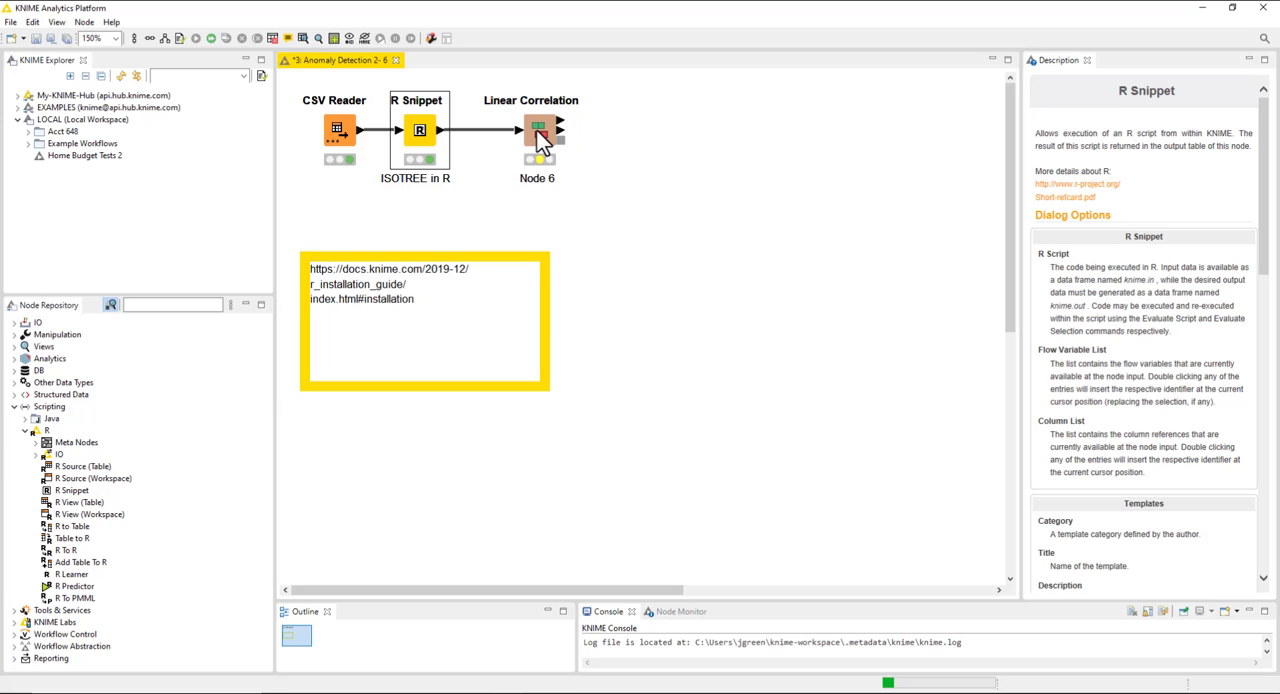
Check the Linear Correlation node's configuration for the included columns at, revt and Unusual_iso, and accept it.
right_click(537, 130)
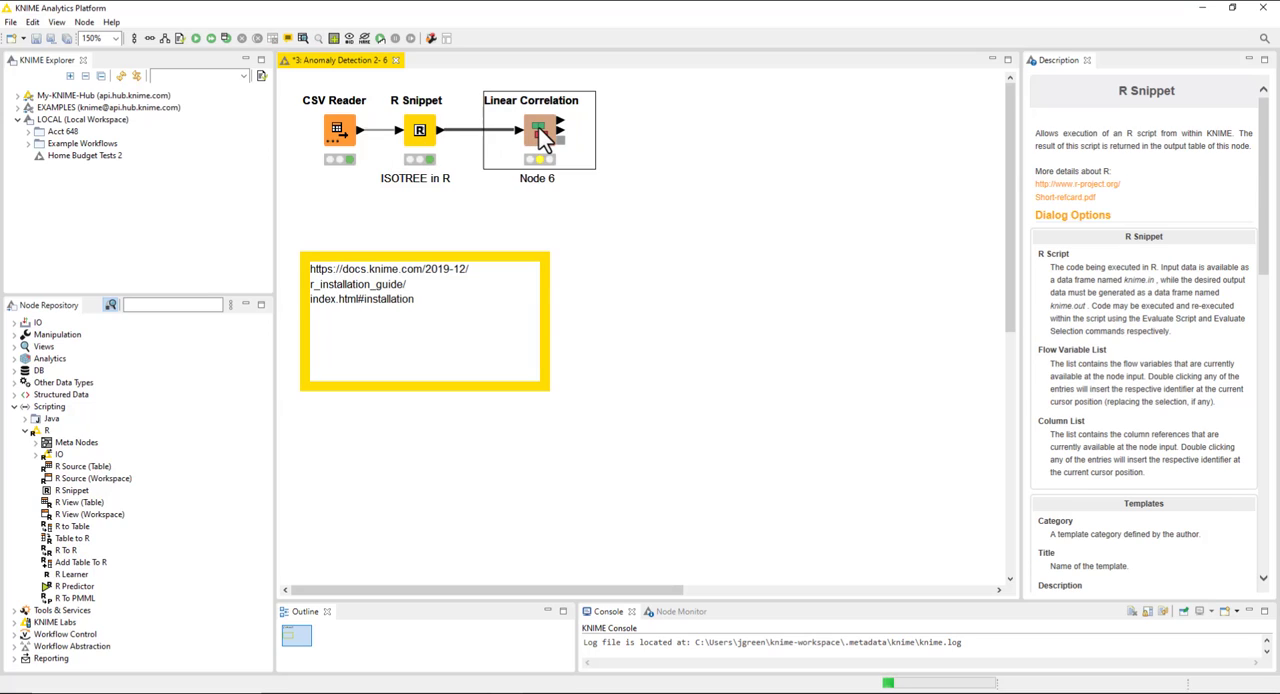
click(562, 137)
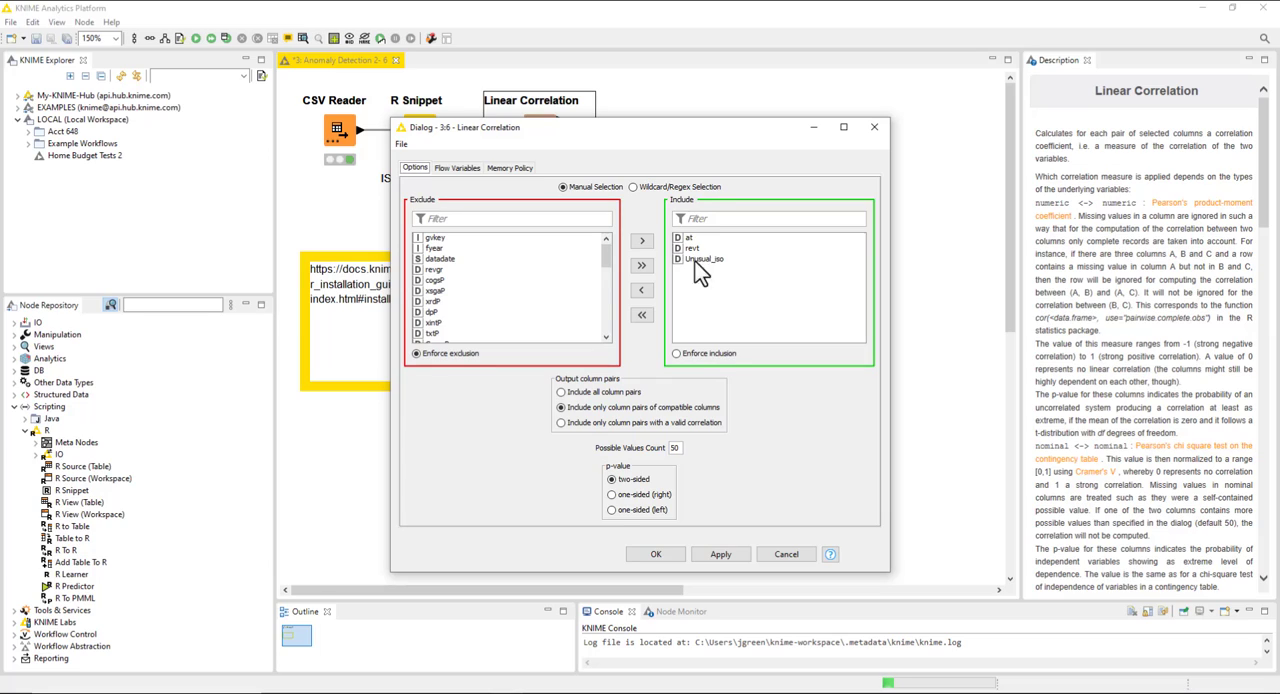
click(670, 555)
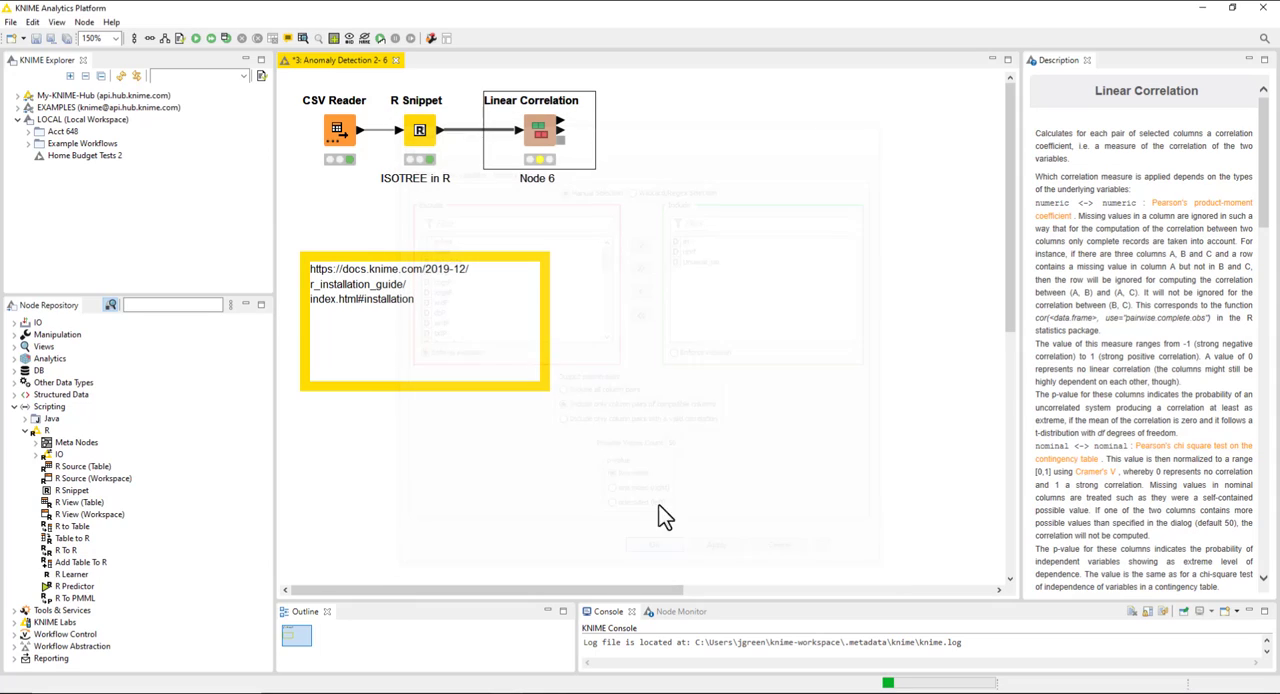
Execute the Linear Correlation node and view its correlation matrix as numbers with Use Colors turned off.
right_click(543, 132)
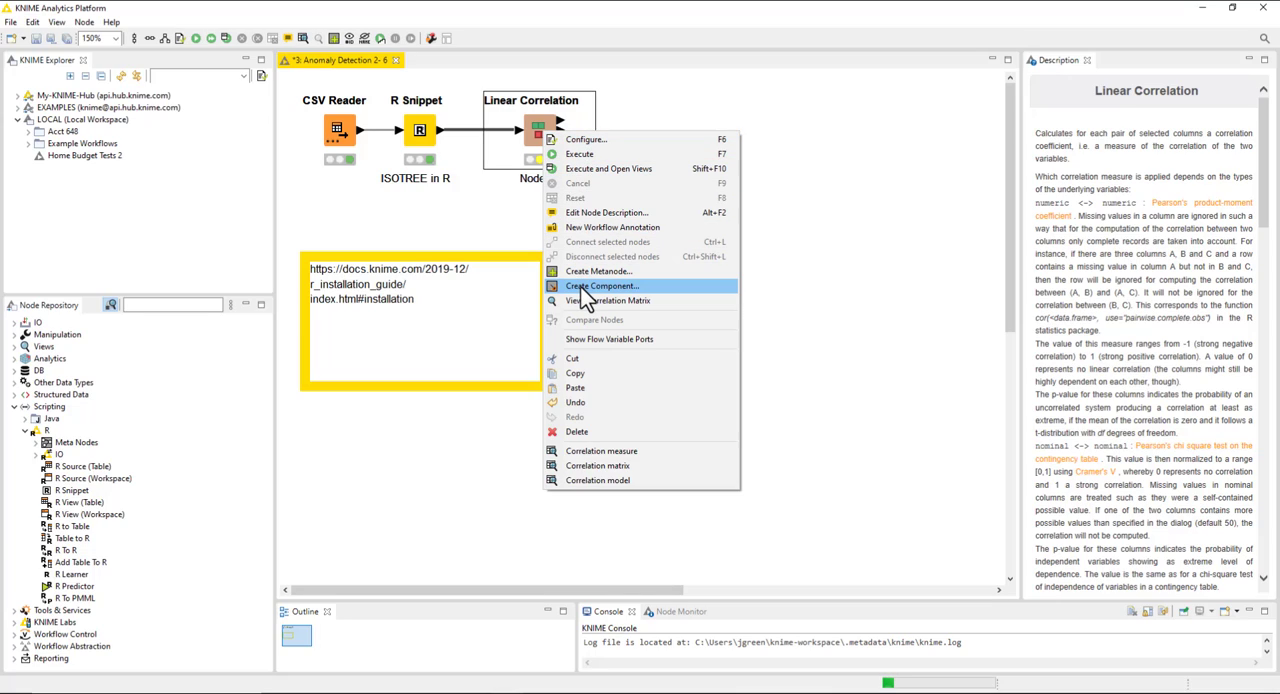
click(595, 171)
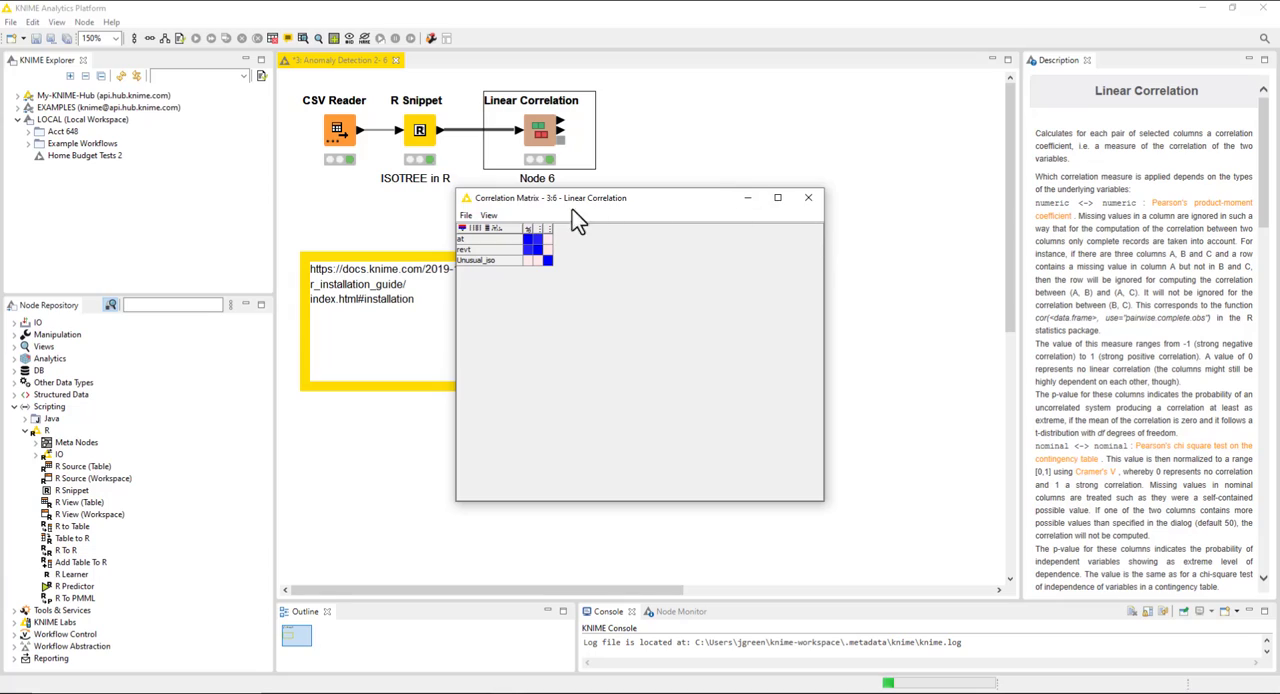
click(489, 216)
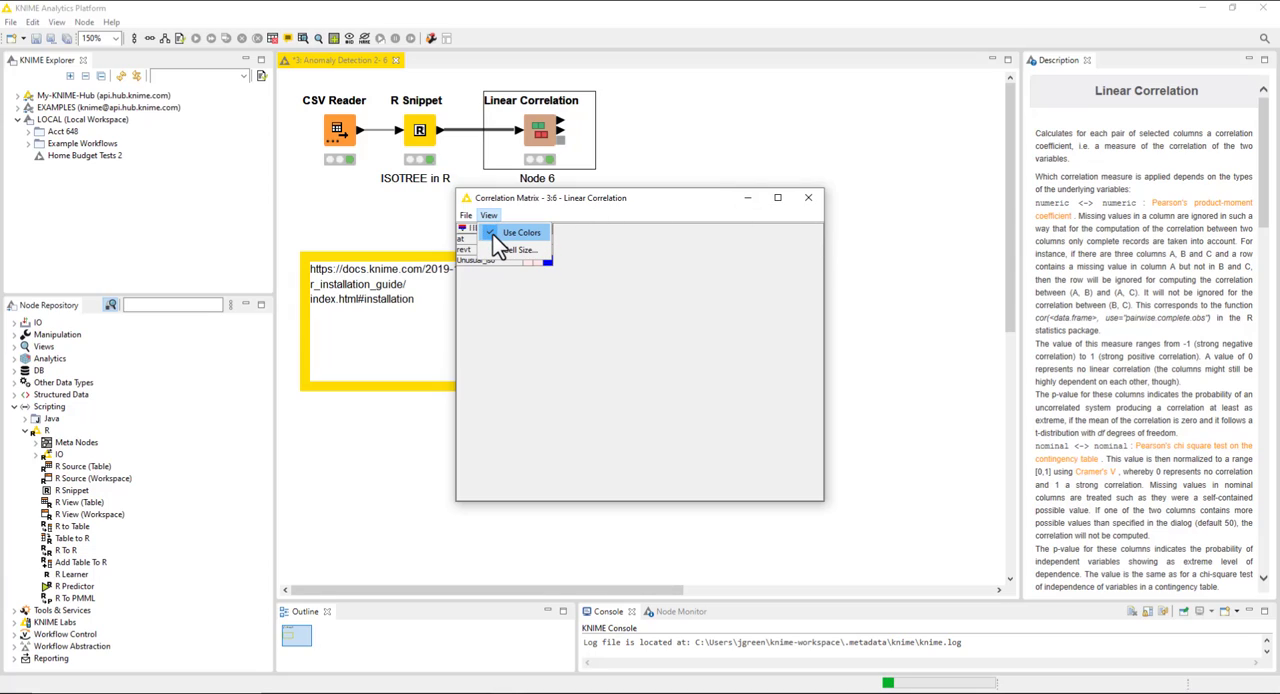
click(497, 242)
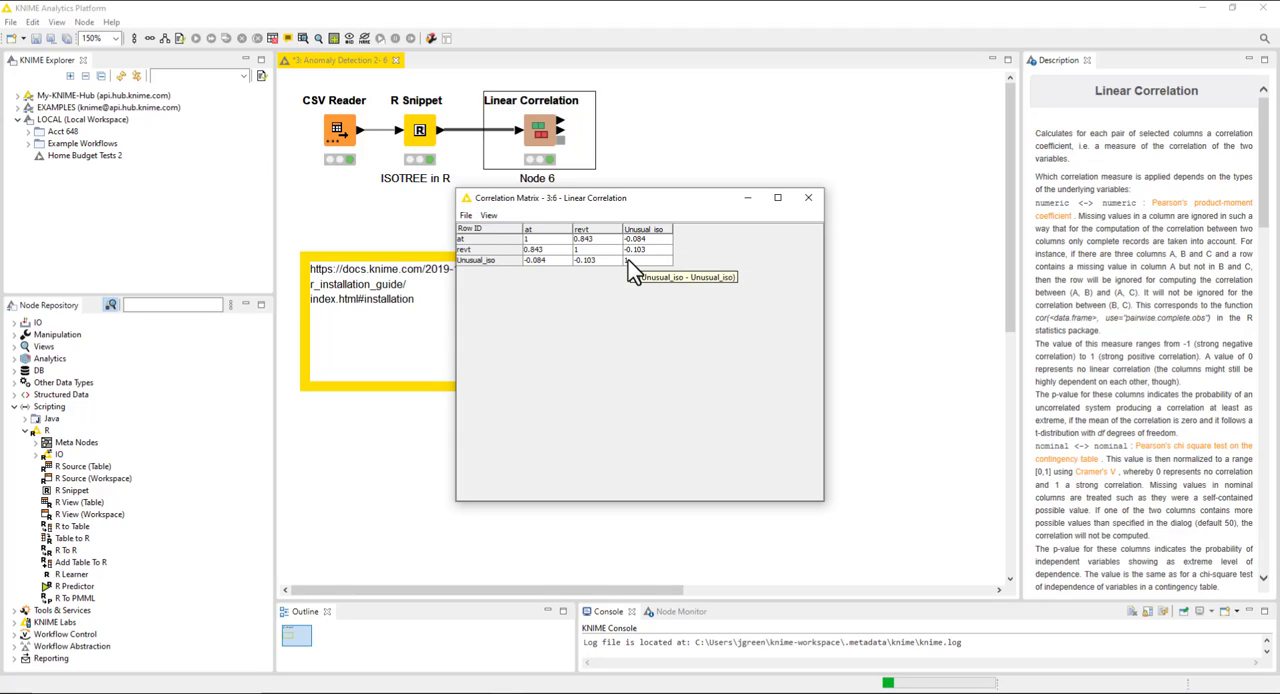
click(808, 198)
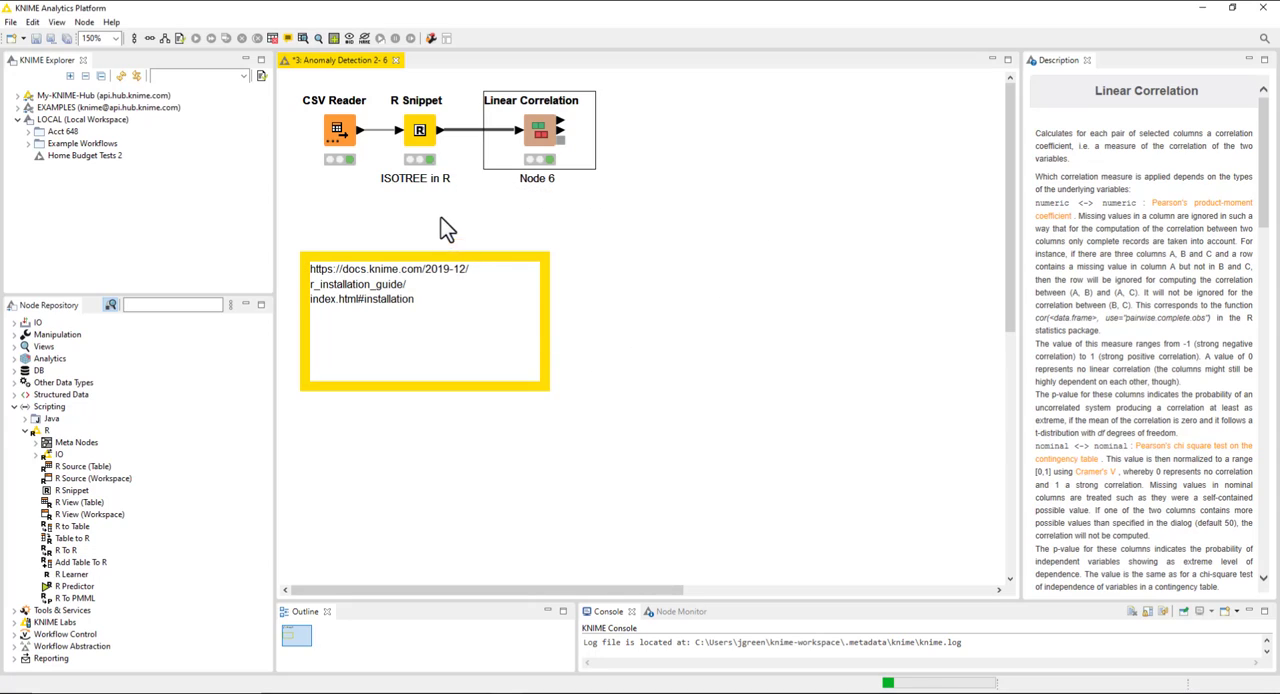